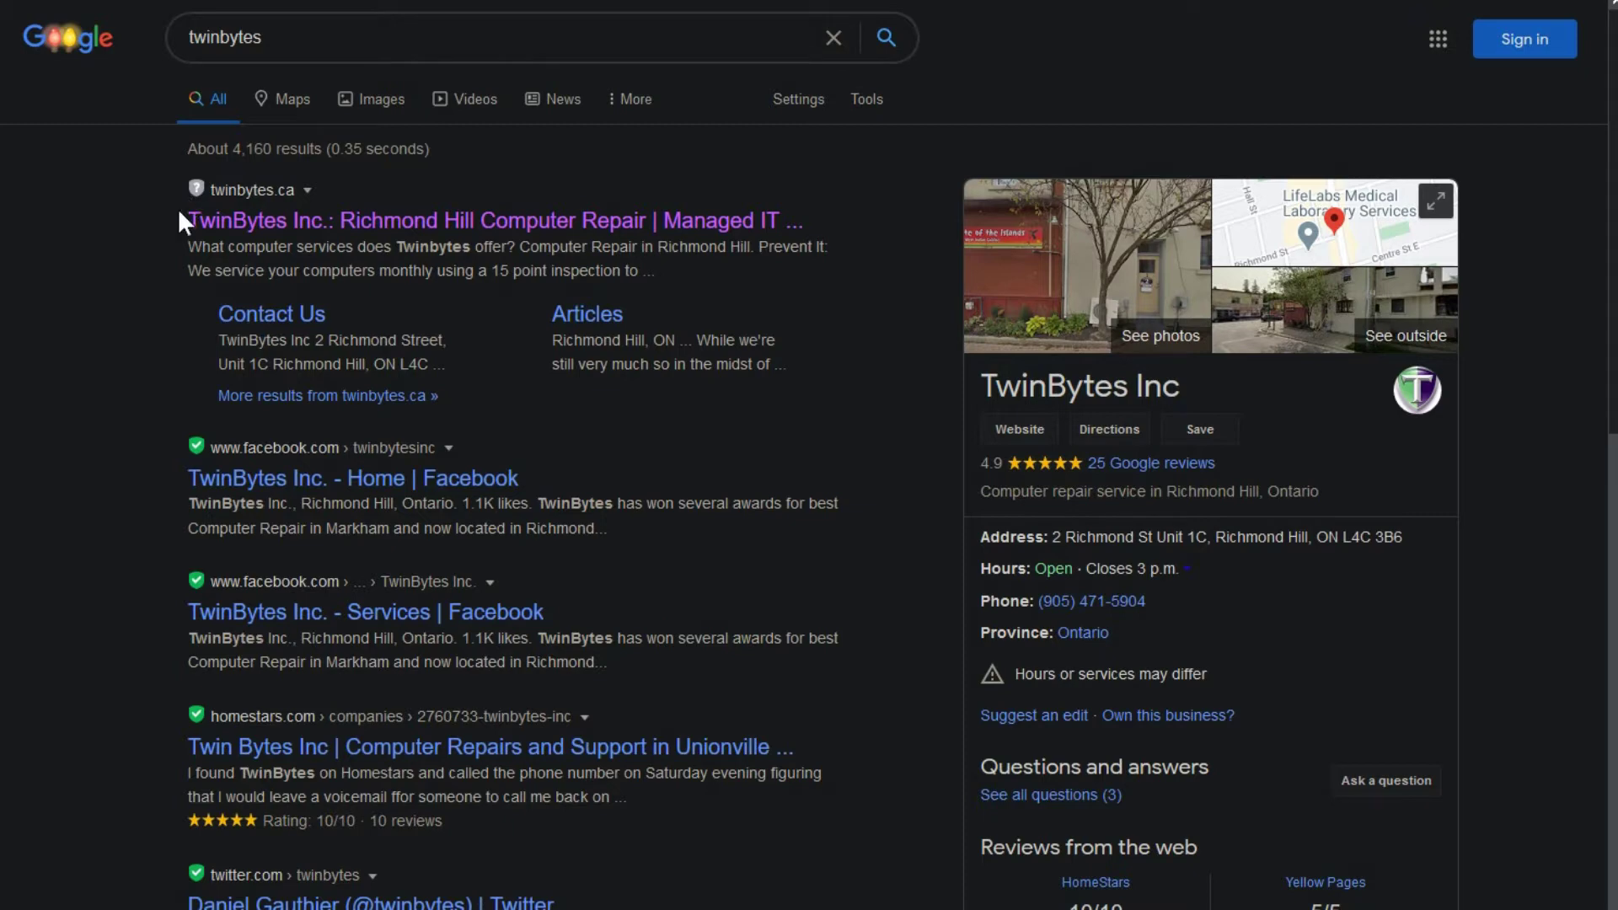
Open the first result, TwinBytes Inc.: Richmond Hill Computer Repair, loading twinbytes.ca.
scroll(197, 306, "down", 10)
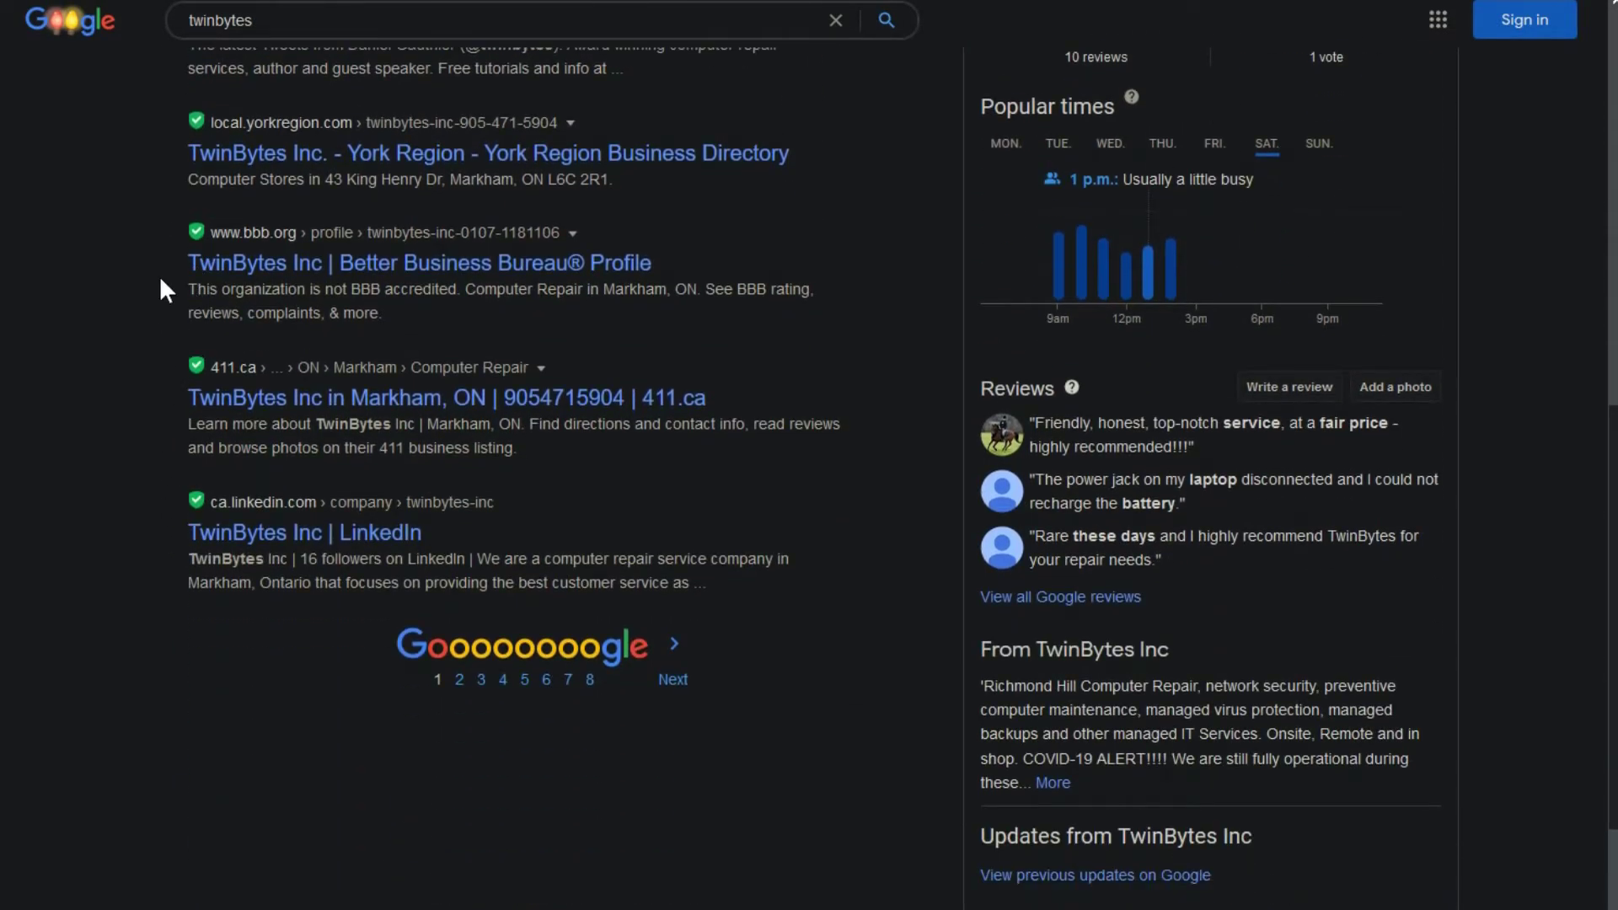
scroll(160, 281, "up", 10)
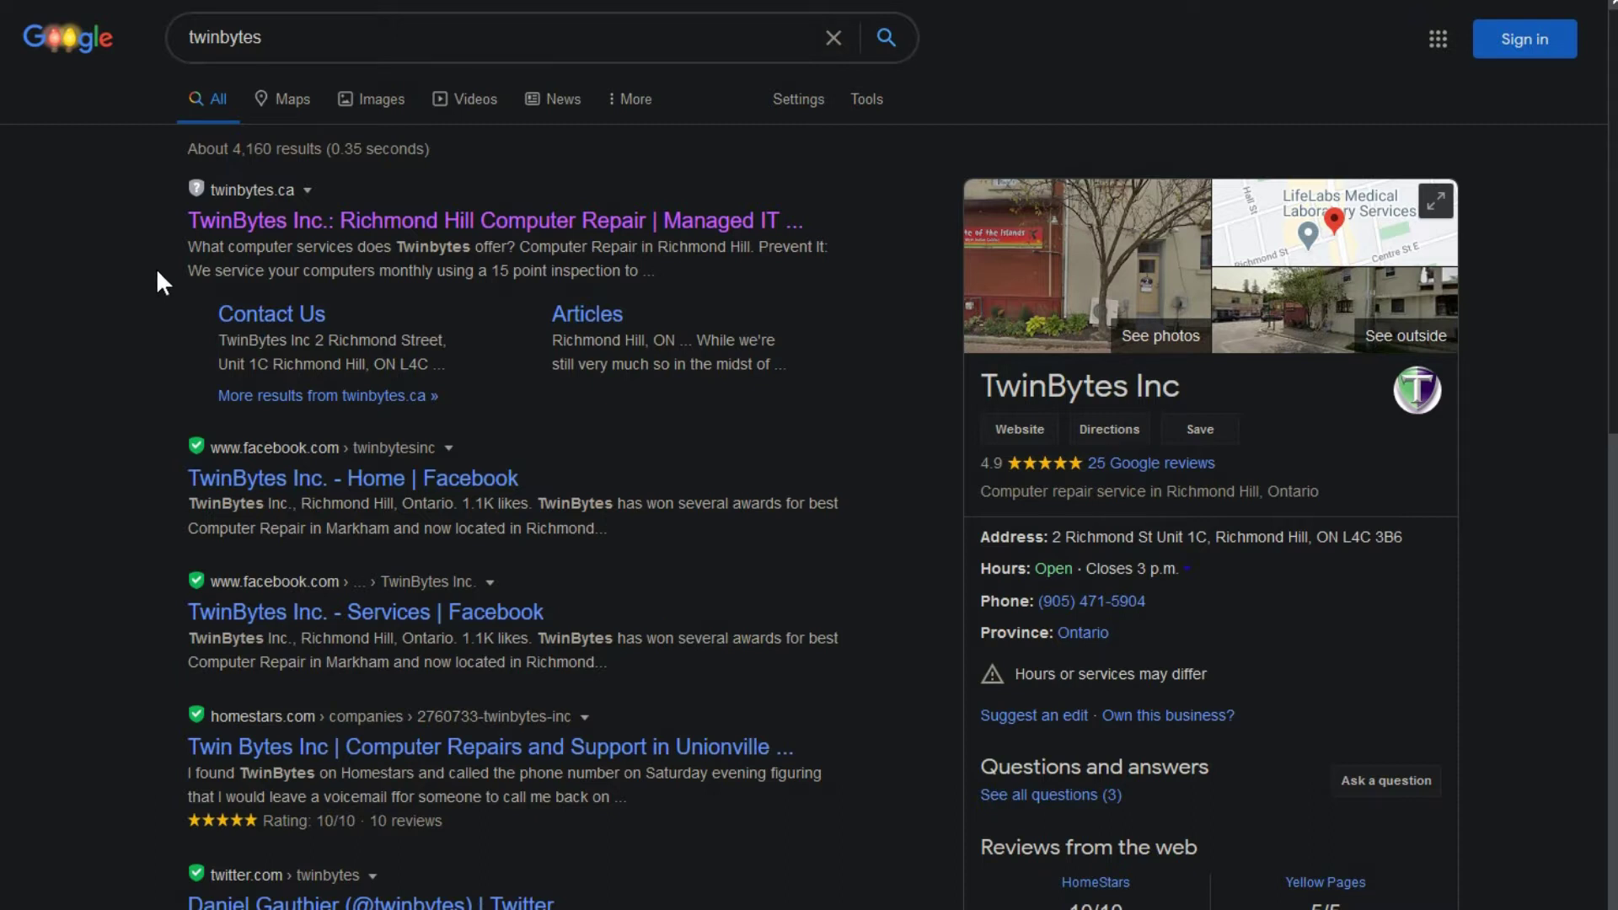
left_click(255, 219)
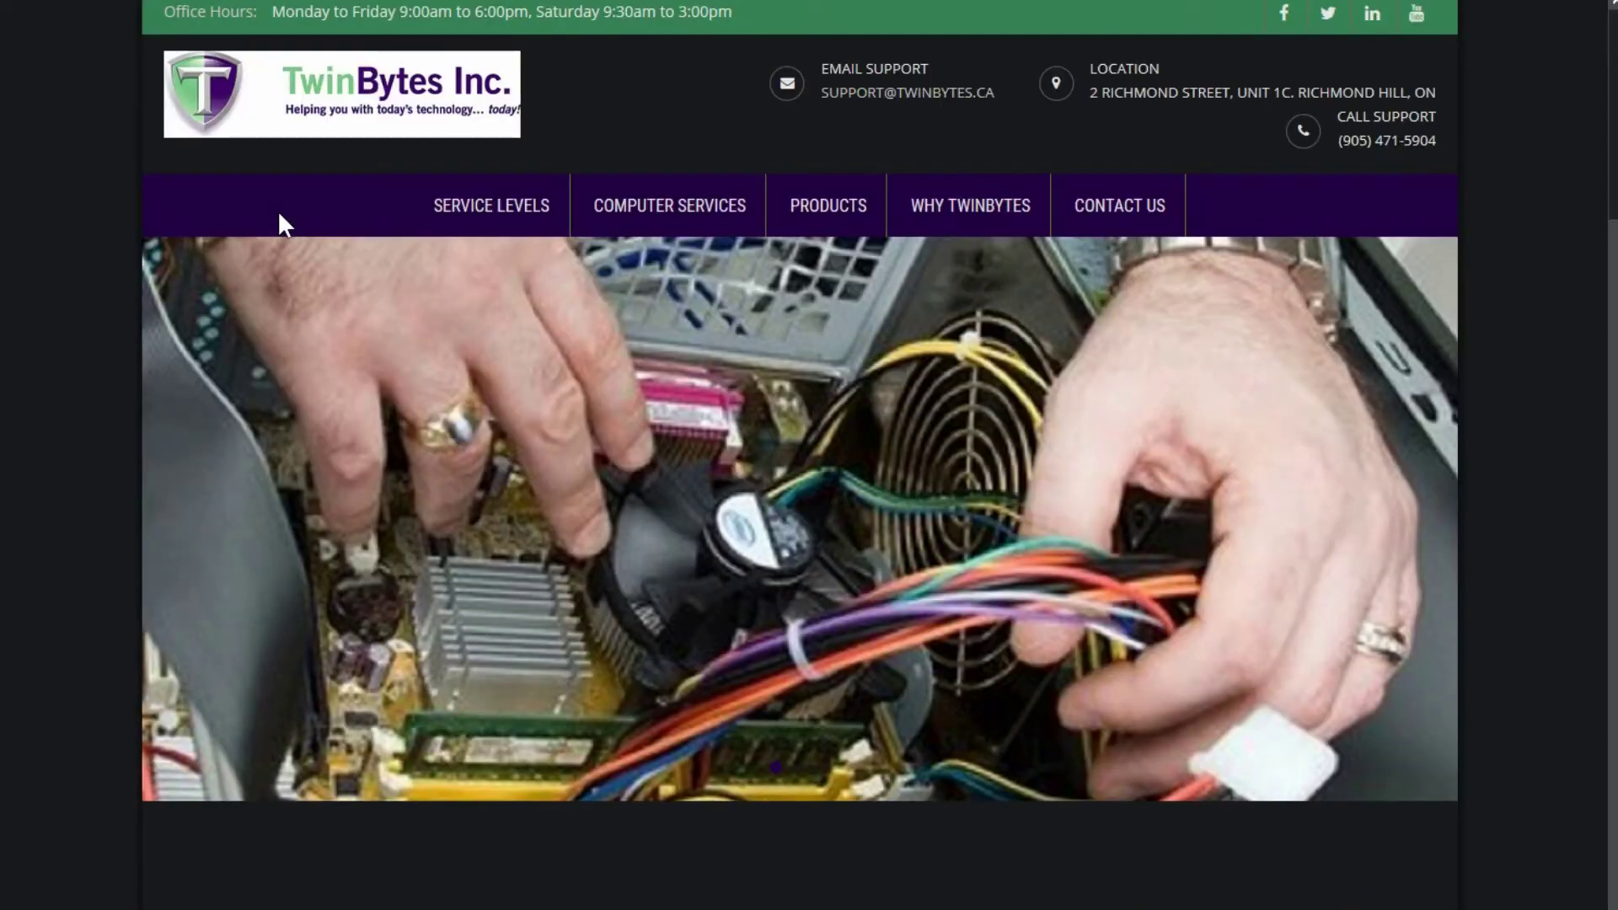
mouse_move(506, 216)
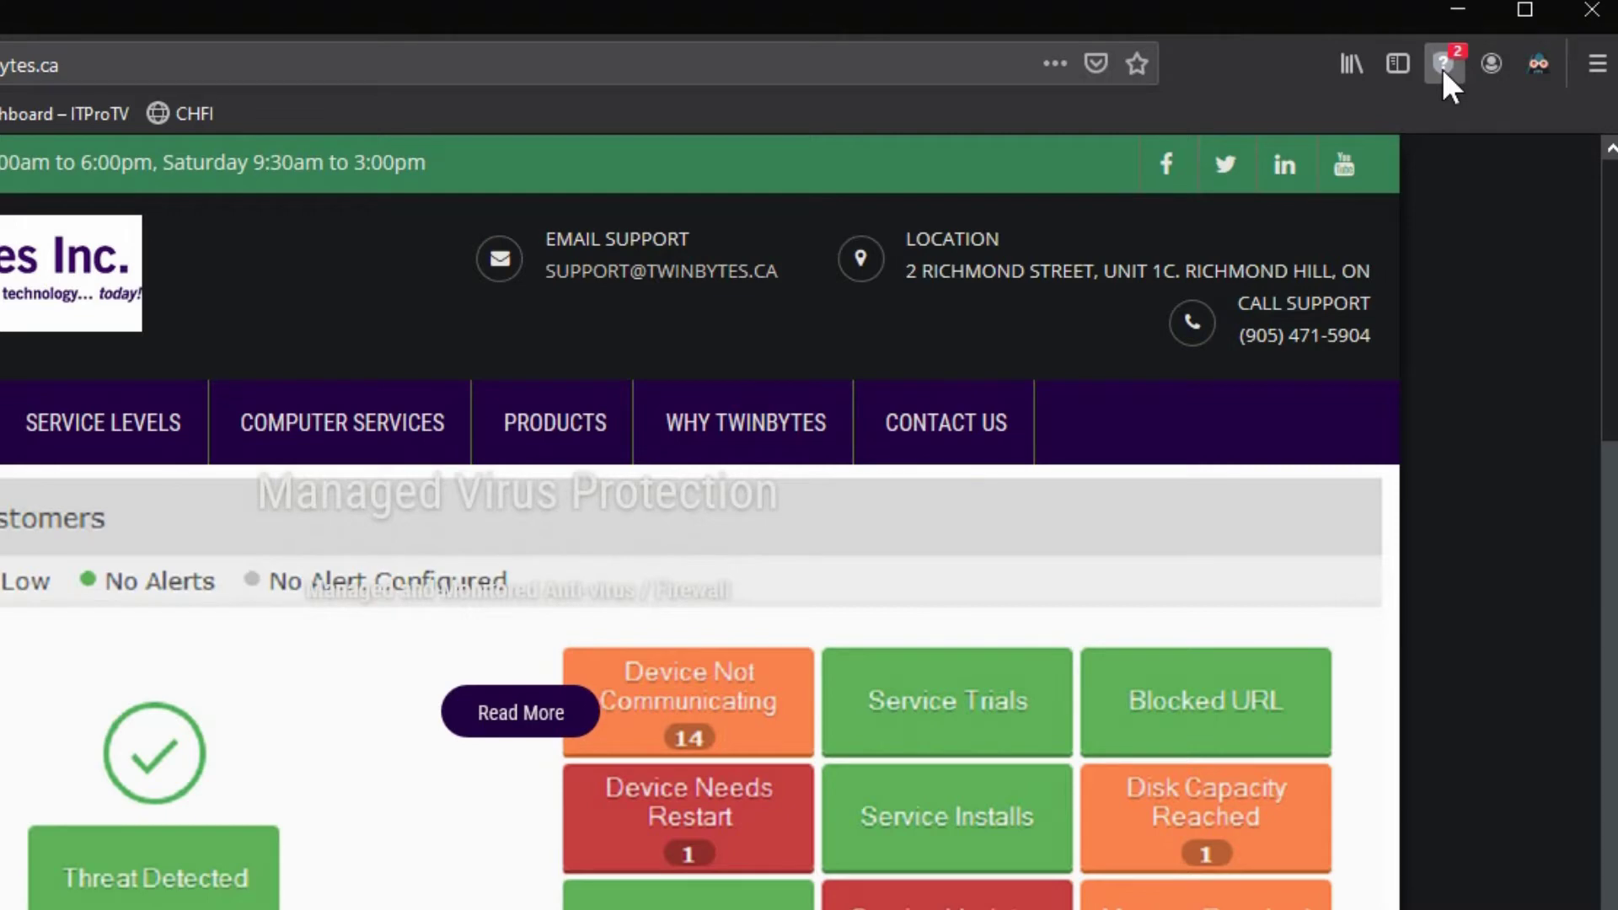
Bring up Avast's report for twinbytes.ca and reset the thumbs-up to record a trust vote.
left_click(1442, 64)
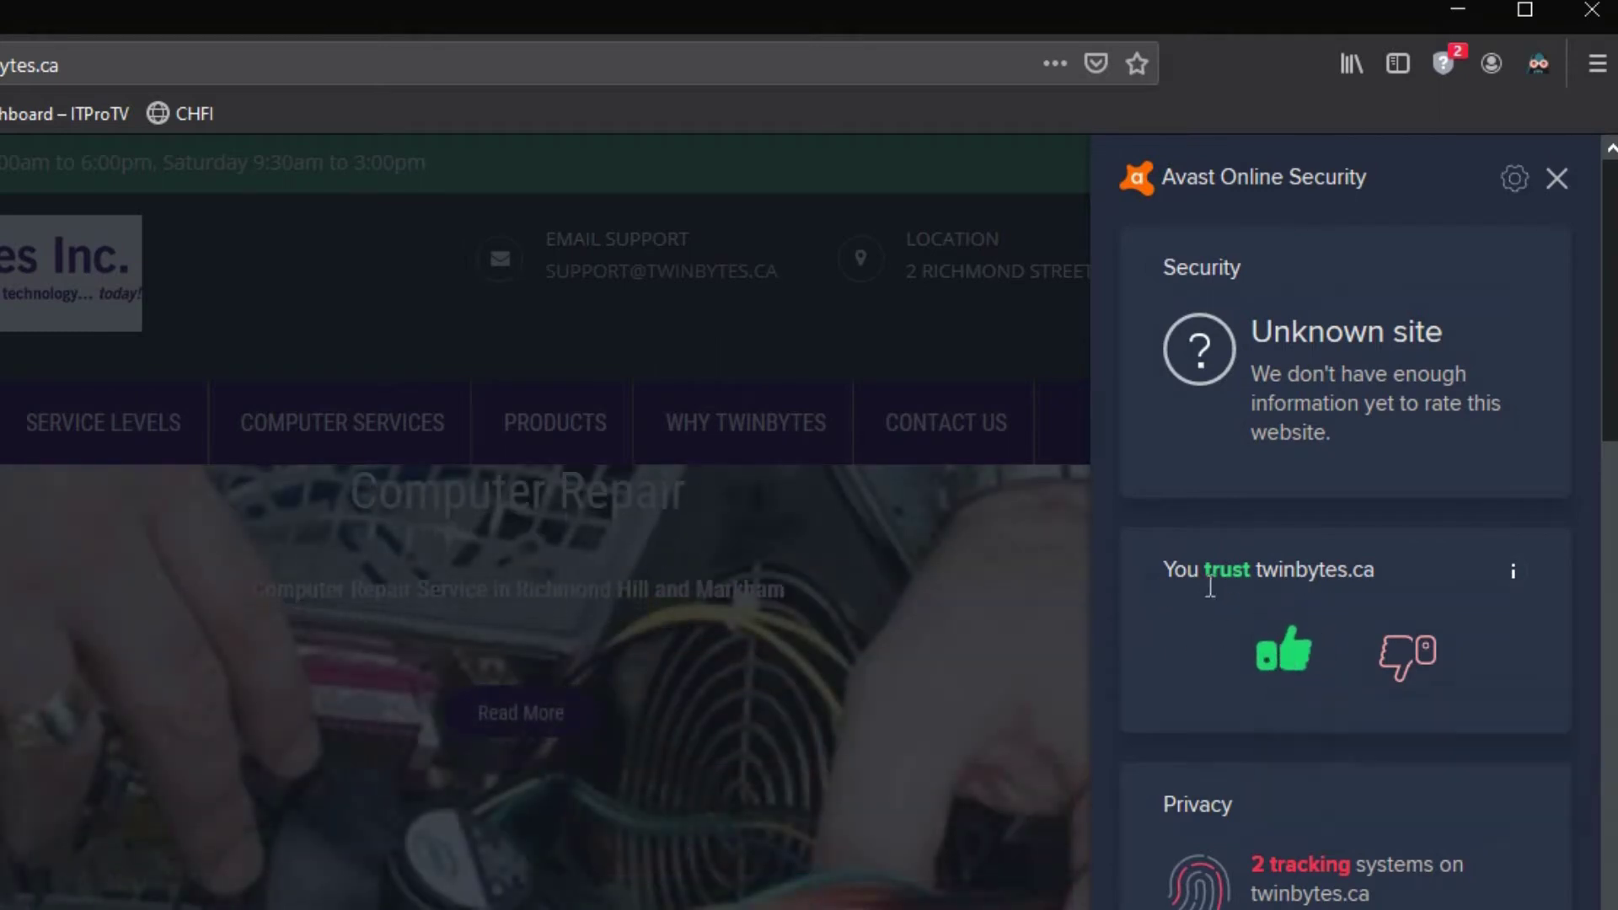
left_click(1286, 652)
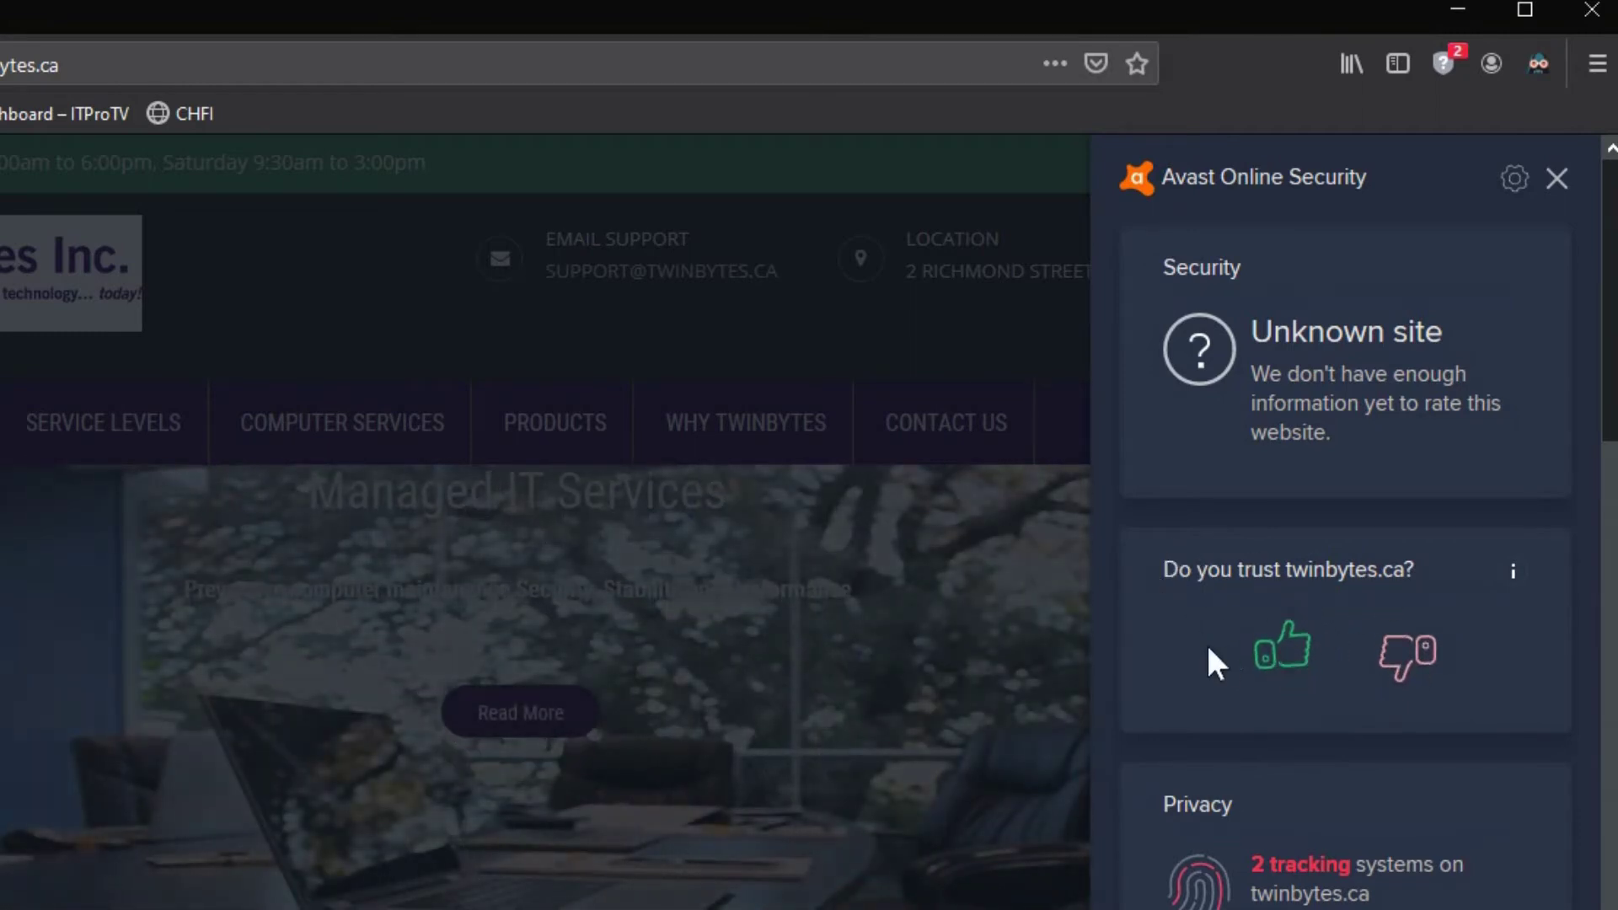
left_click(1284, 657)
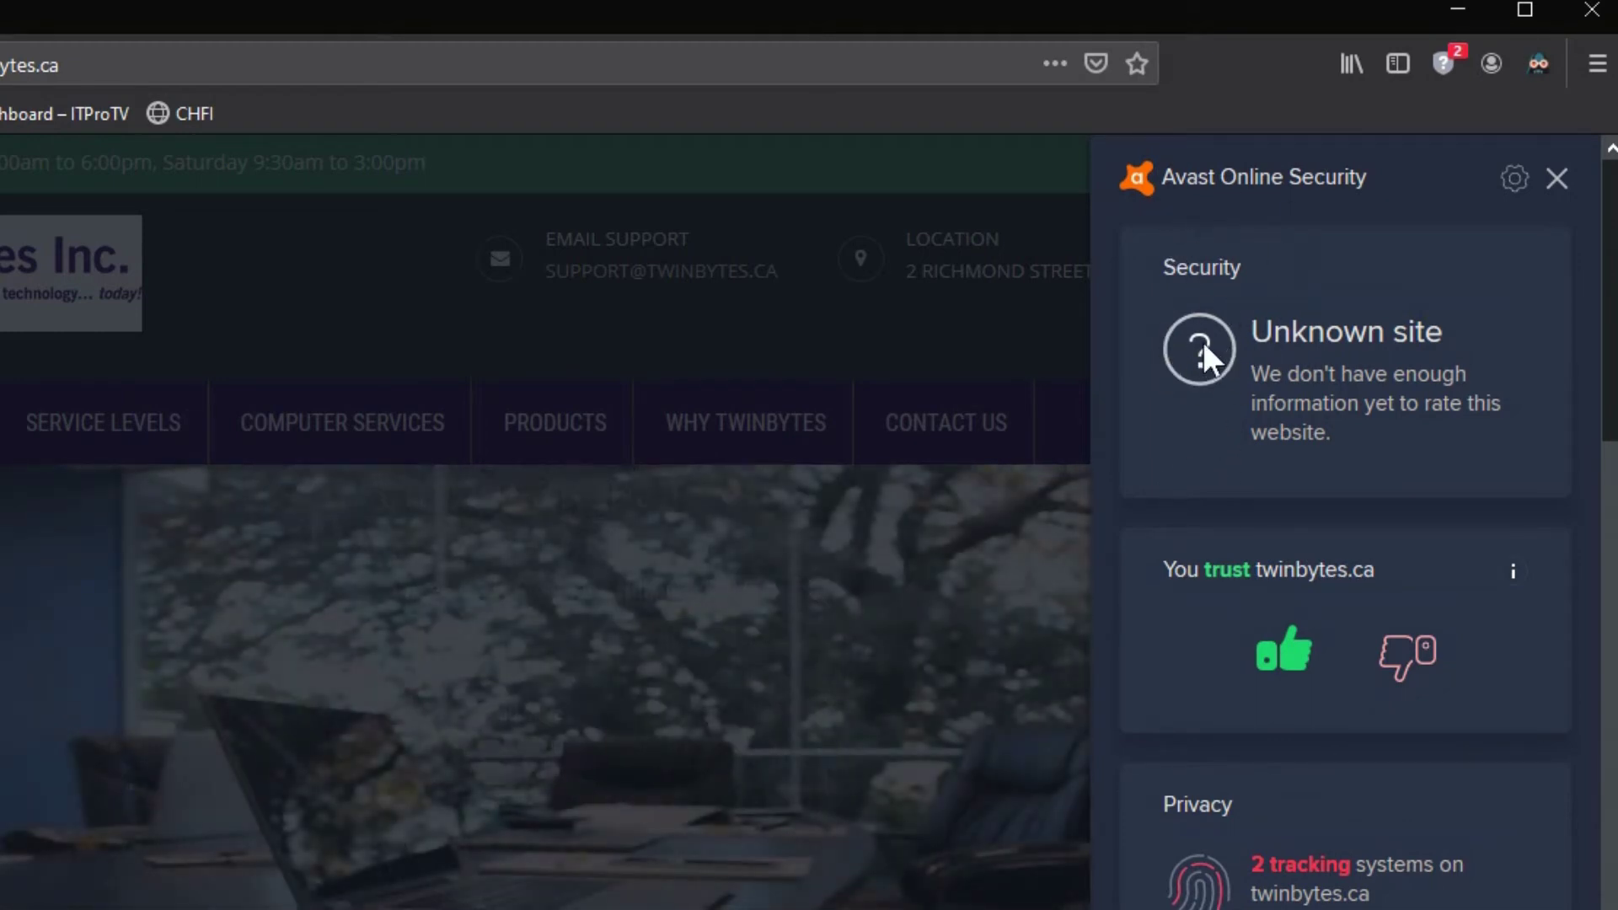
Close the Avast panel, return to the results, and view the Add-ons Manager's Extensions list.
left_click(1555, 177)
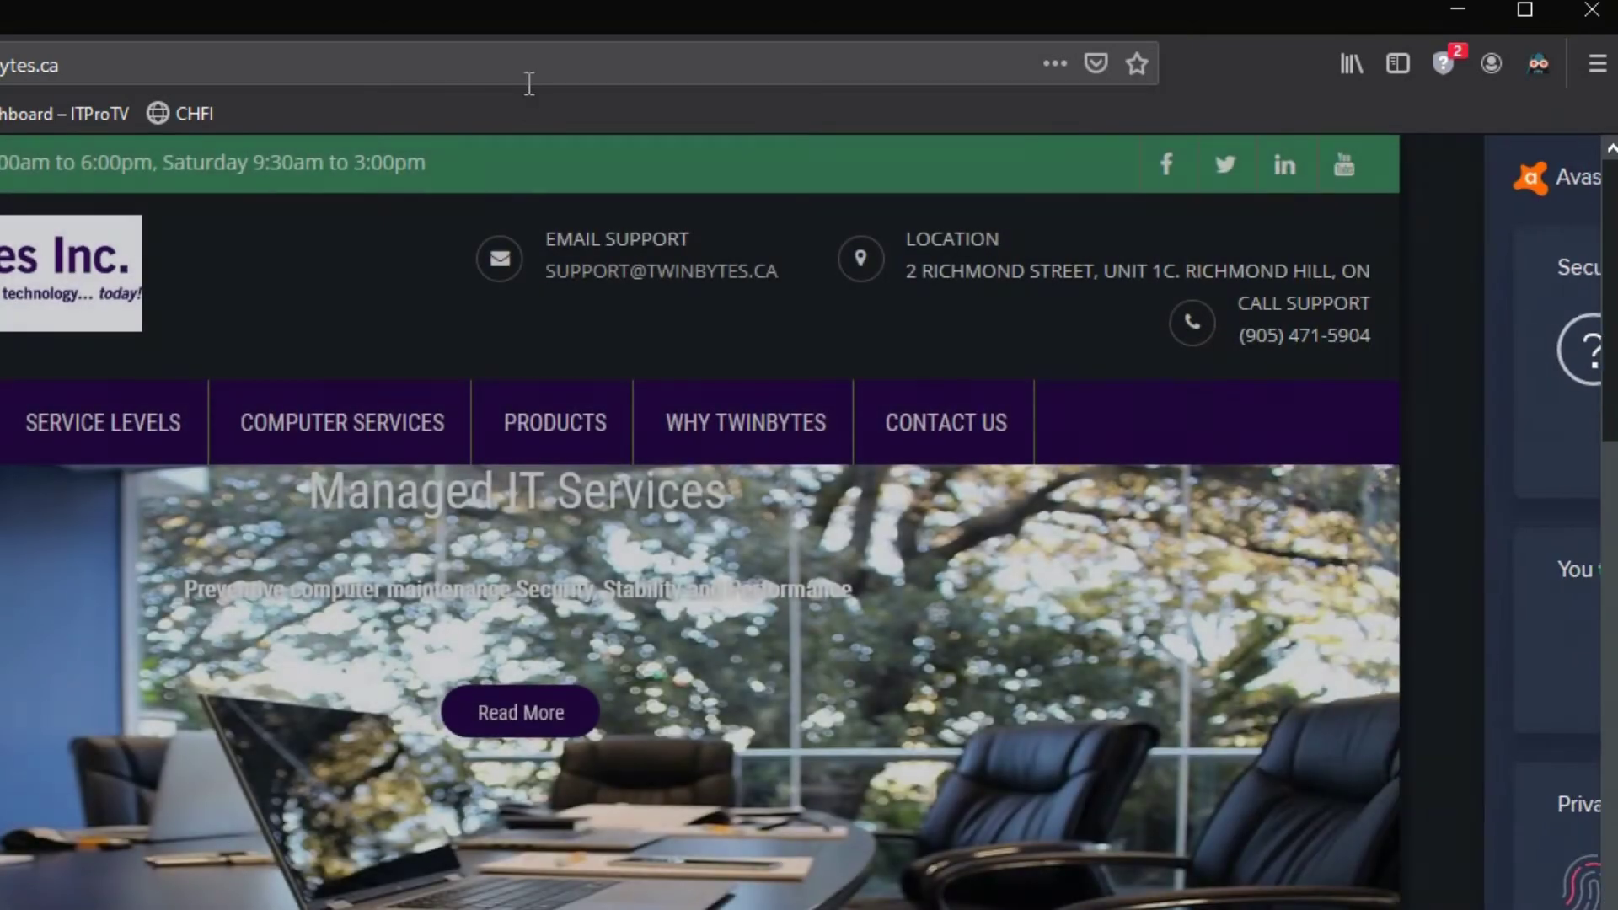
key("alt+Left")
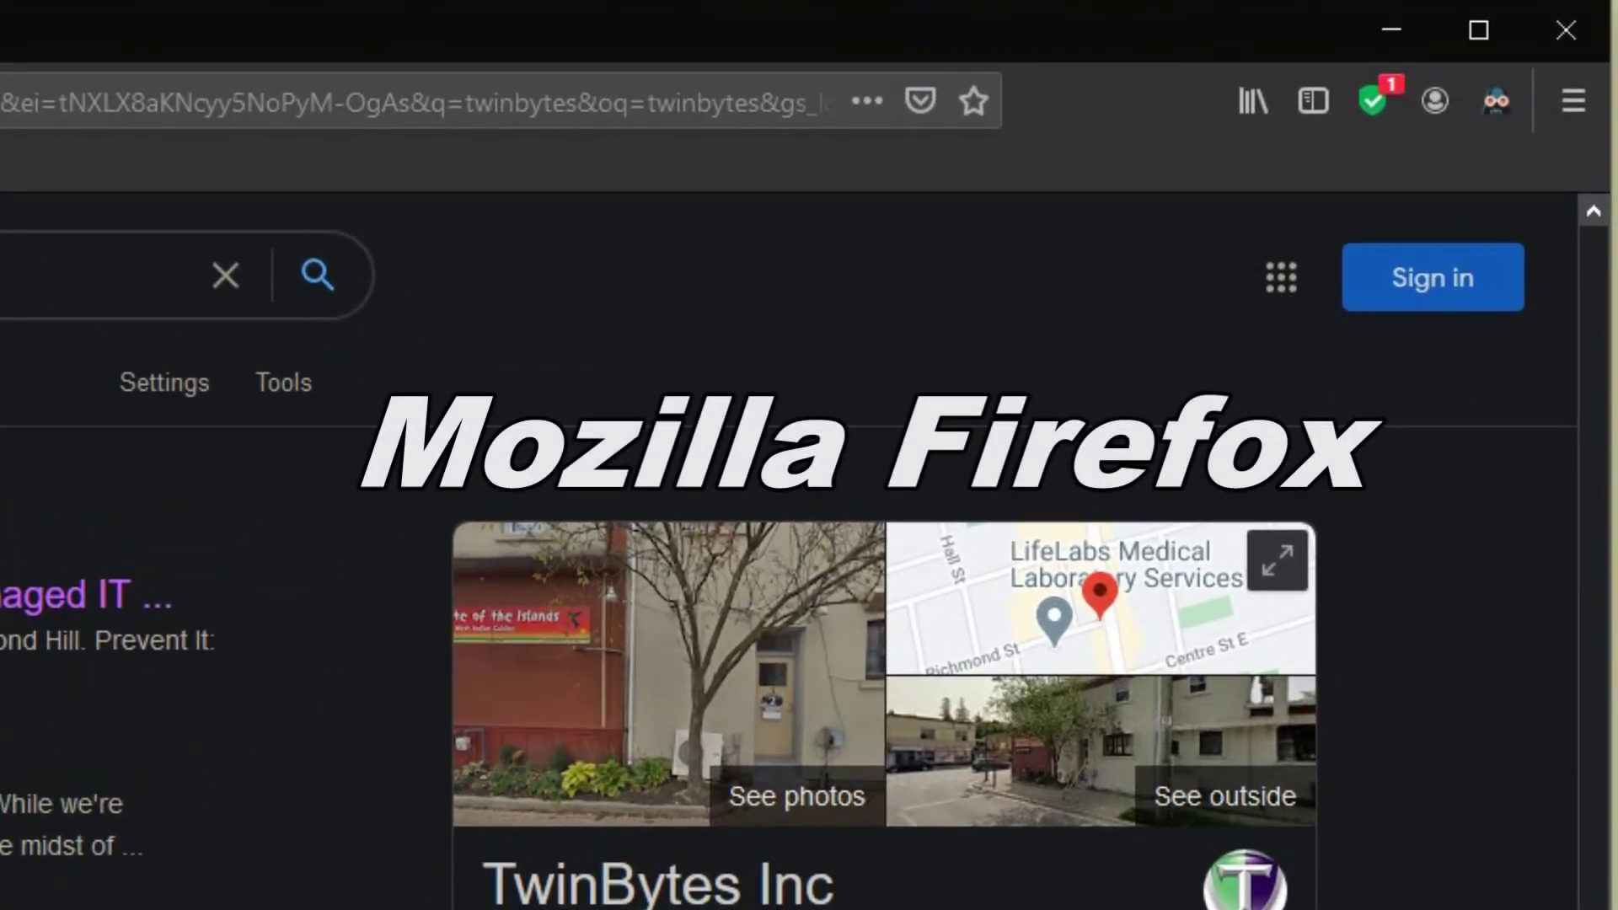
left_click(1568, 110)
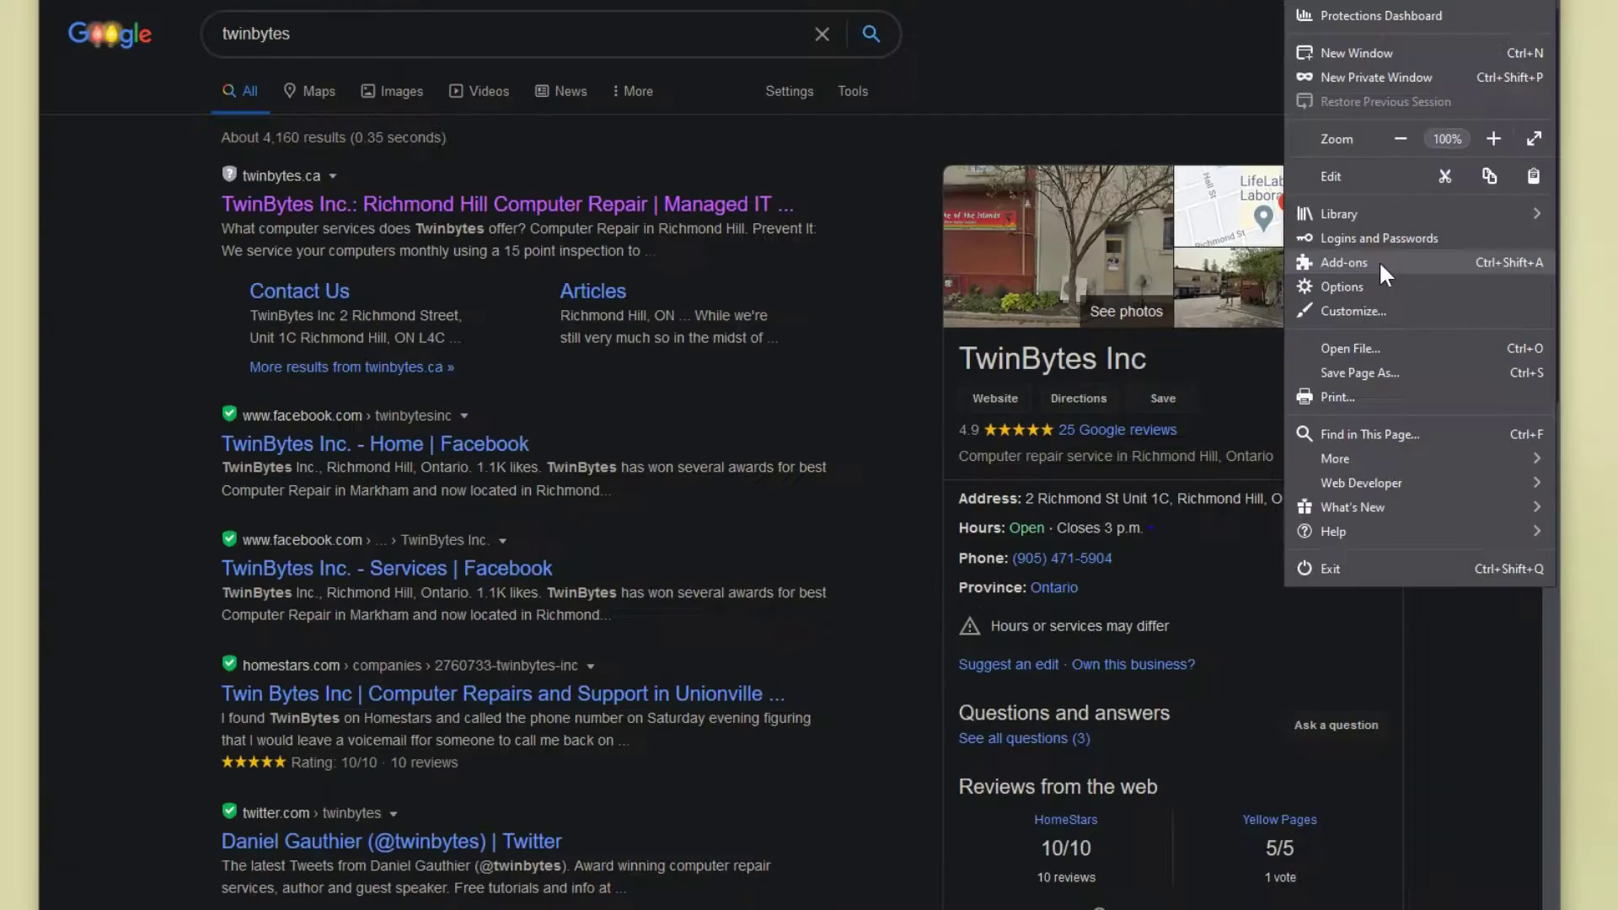
left_click(1281, 704)
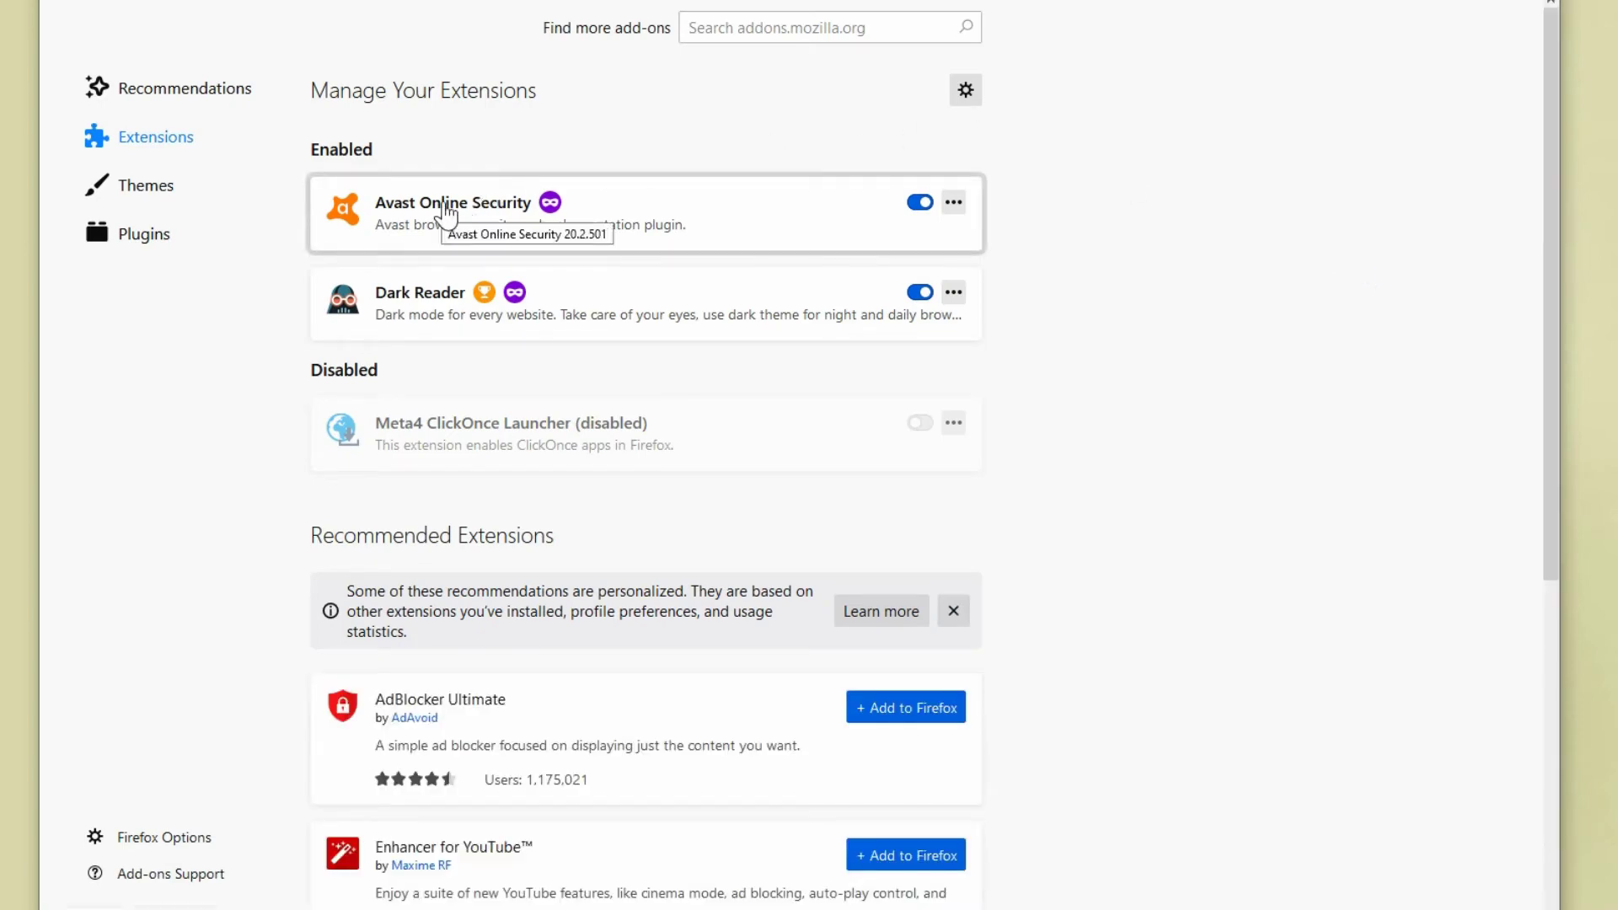
scroll(436, 354, "down", 10)
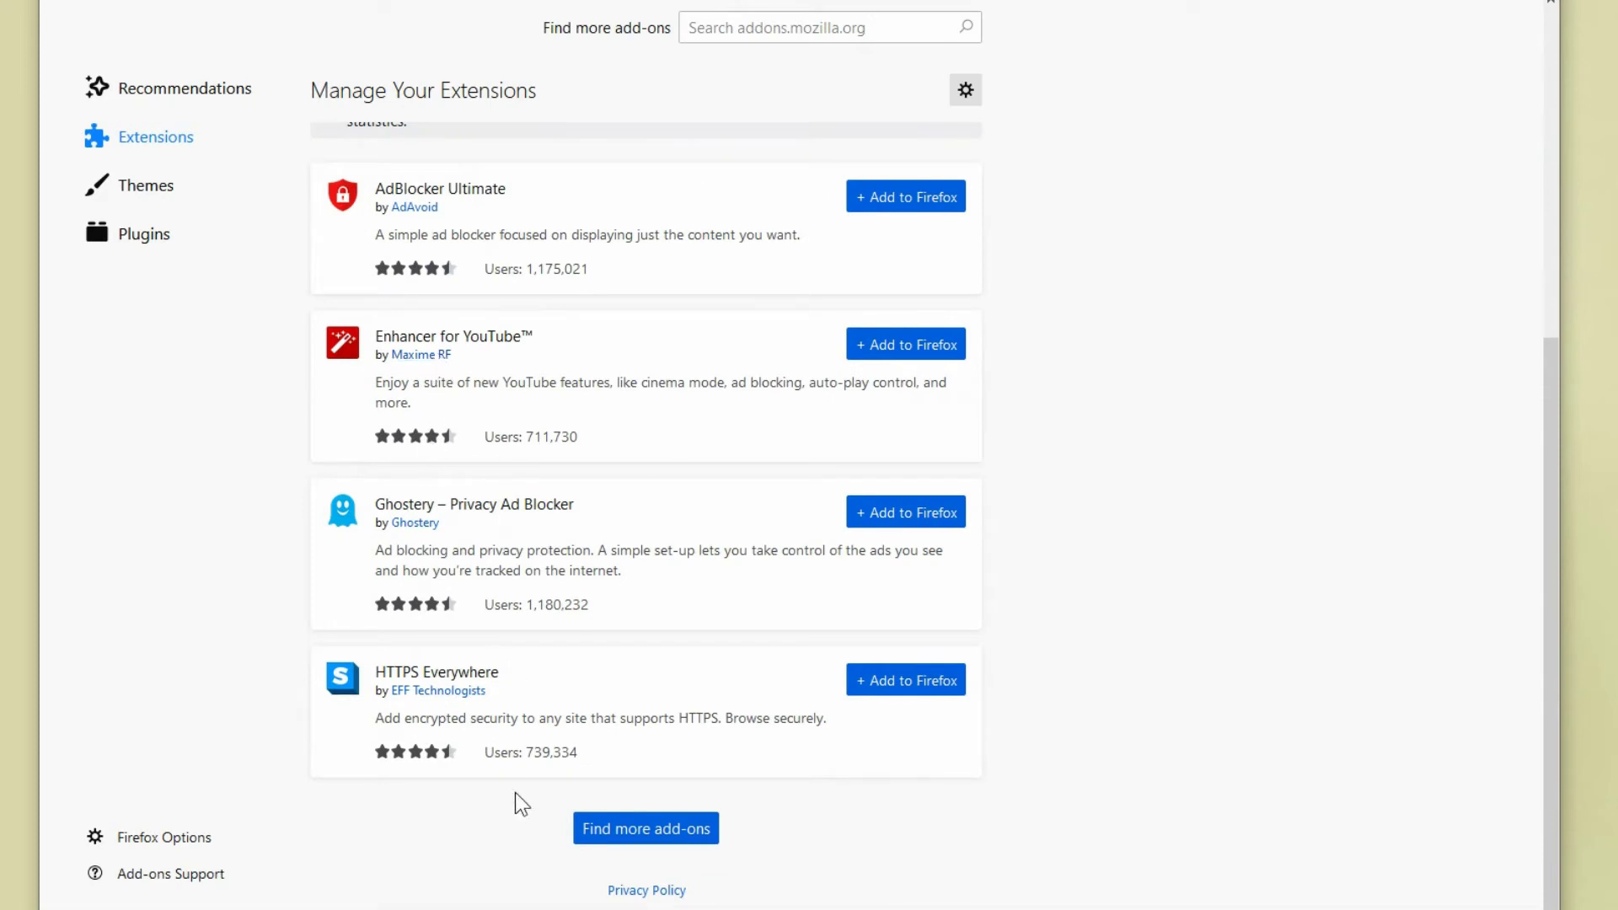
Search the Firefox add-ons site for 'avast online' and open the Avast Online Security page.
left_click(628, 834)
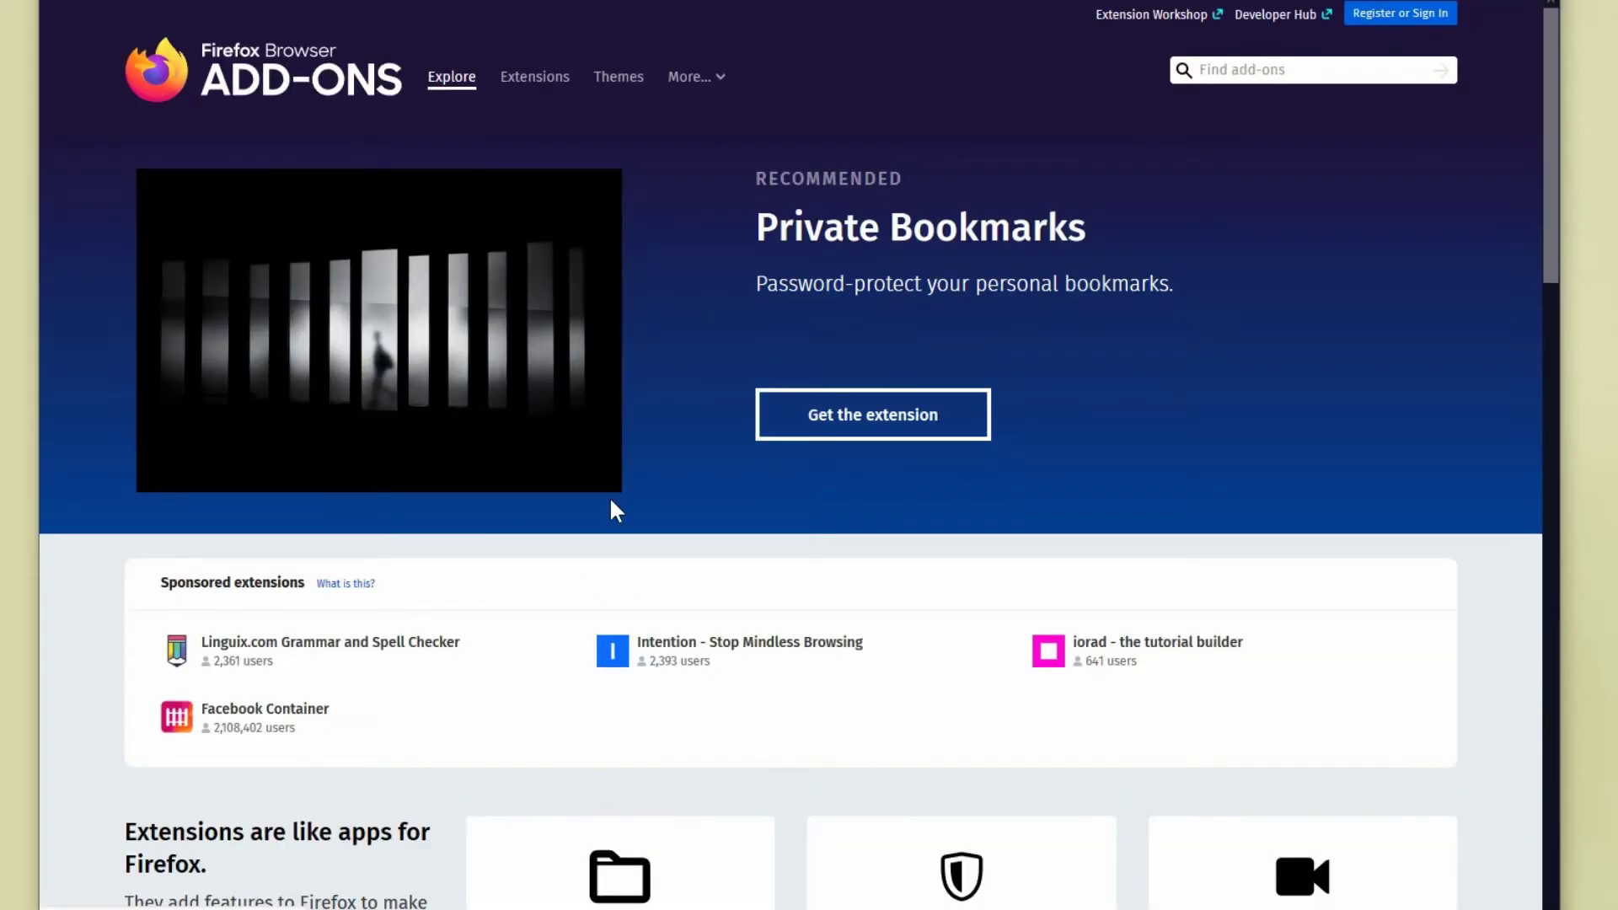
left_click(1252, 71)
type("avast")
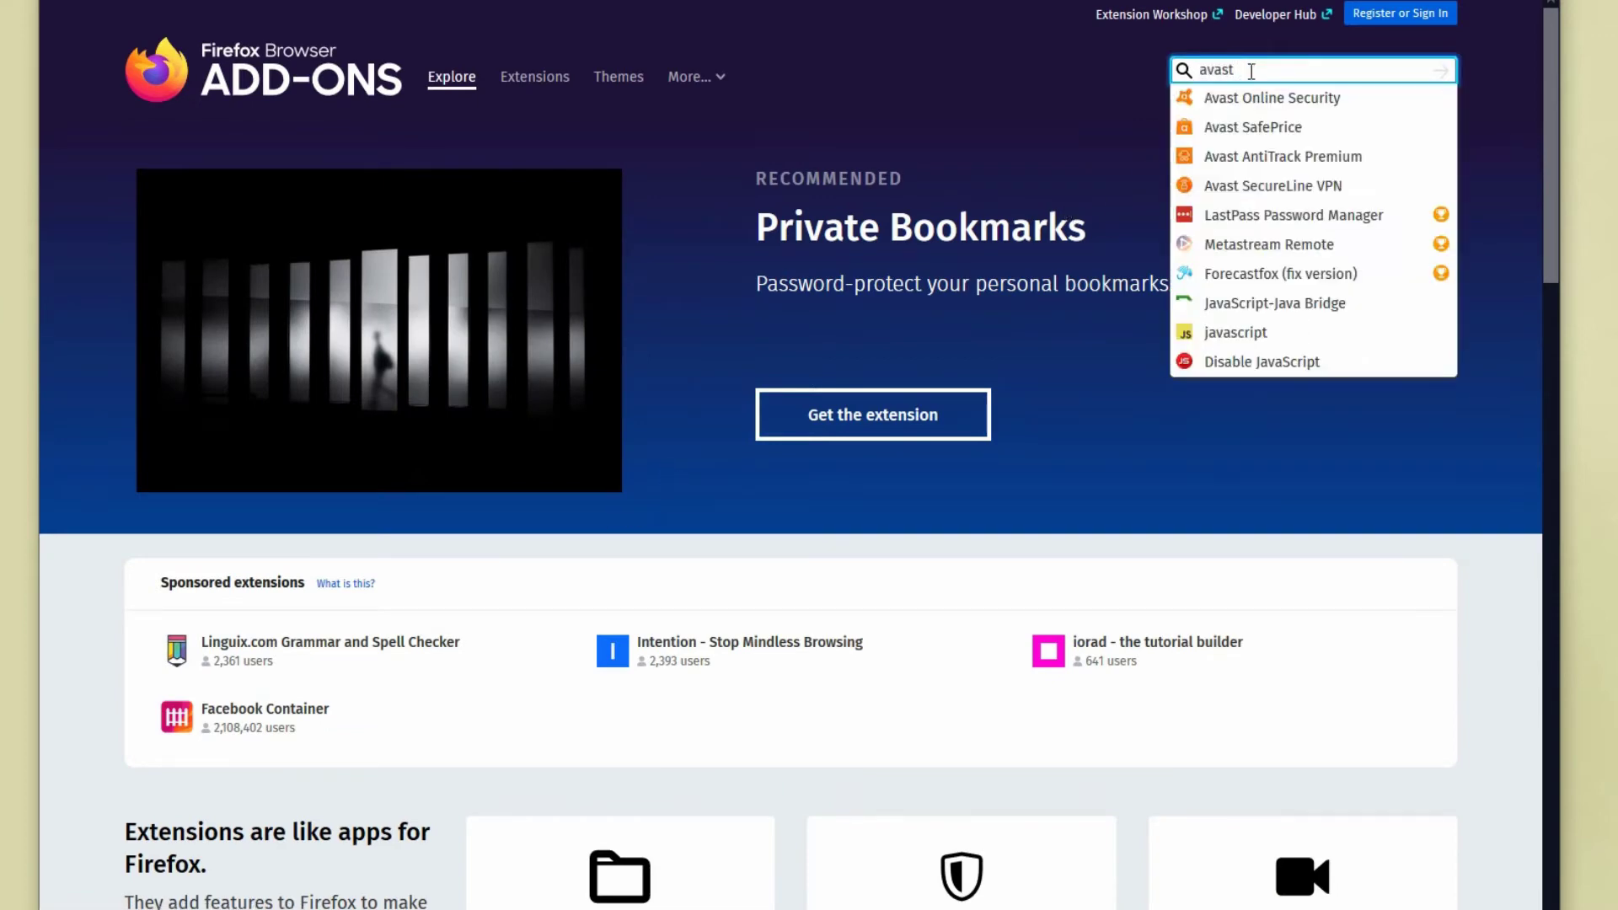
type(" online")
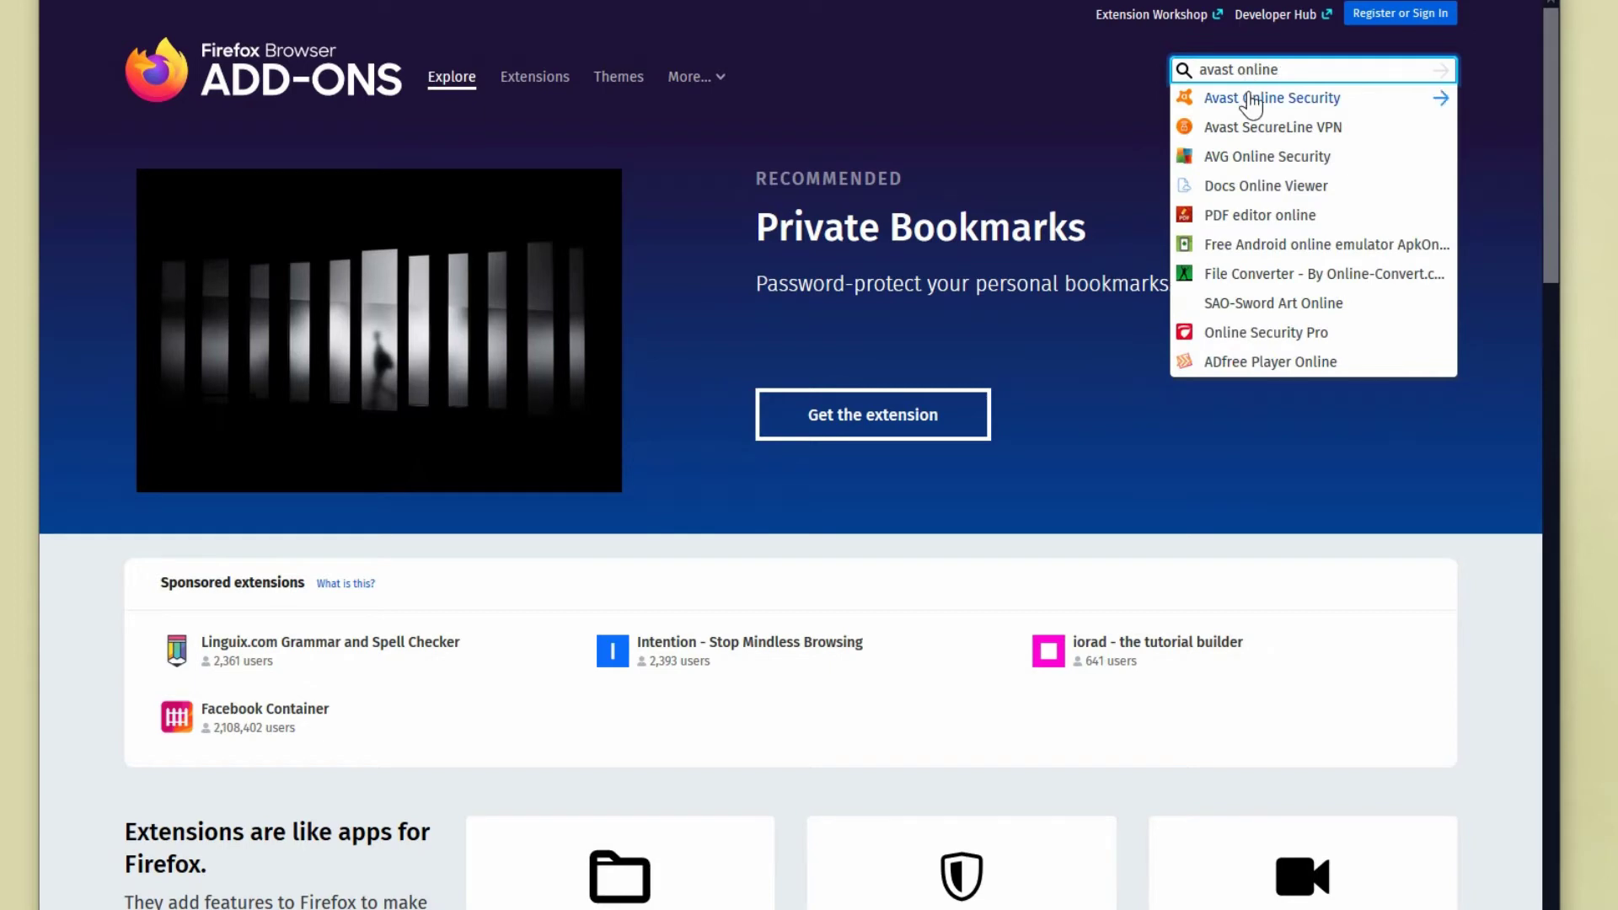
left_click(1252, 100)
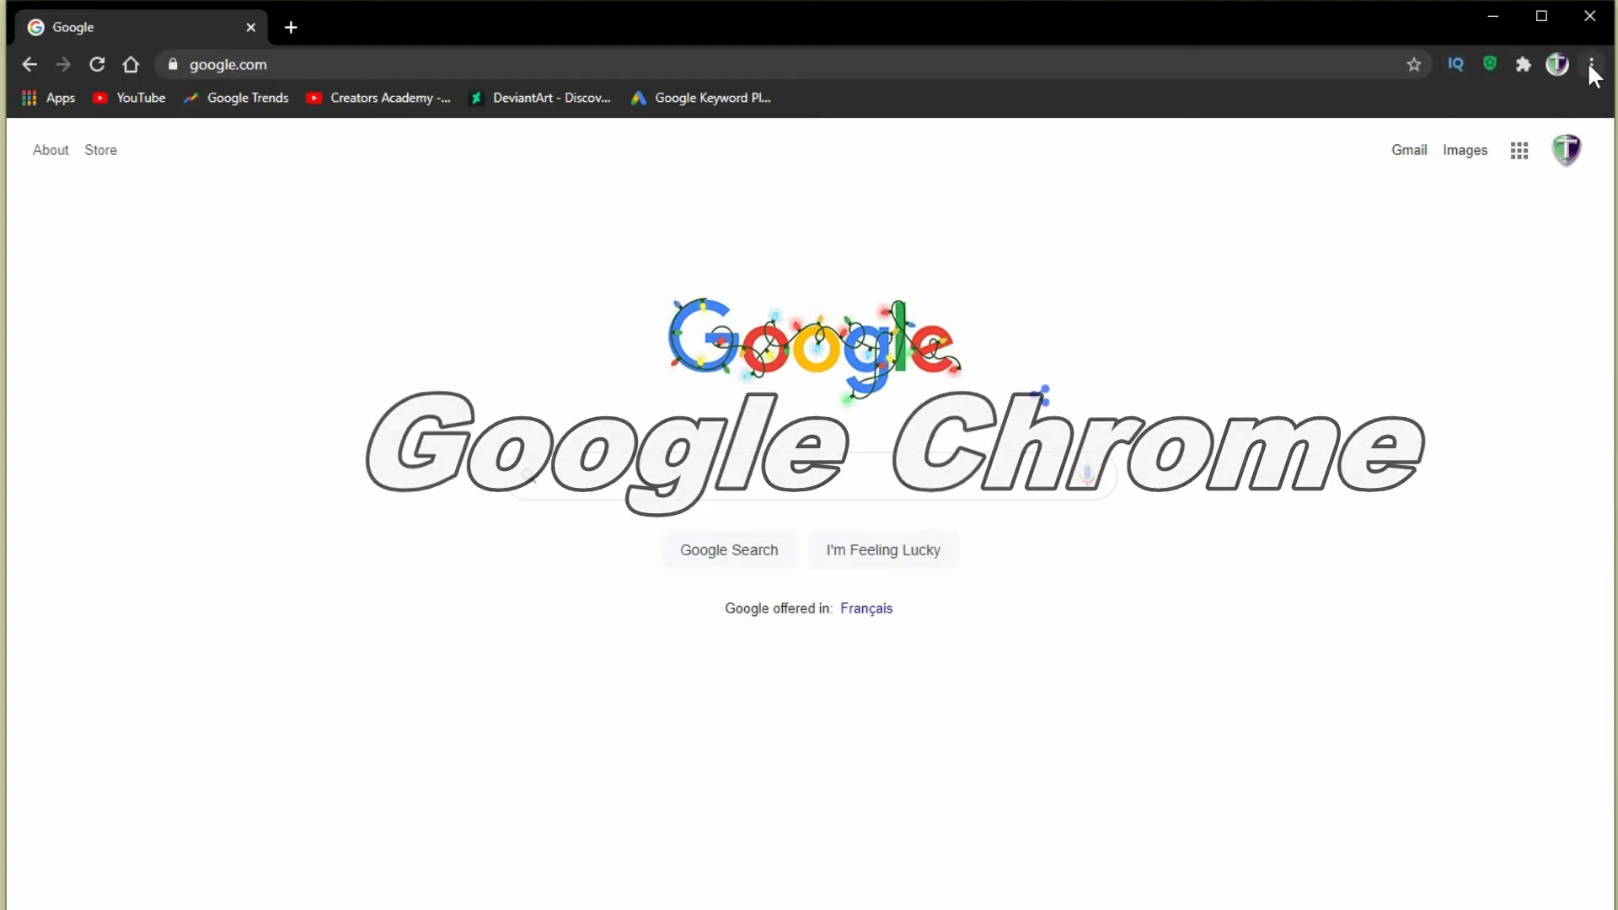
Go from Chrome Settings to the installed Extensions page and open its main menu drawer.
left_click(1590, 68)
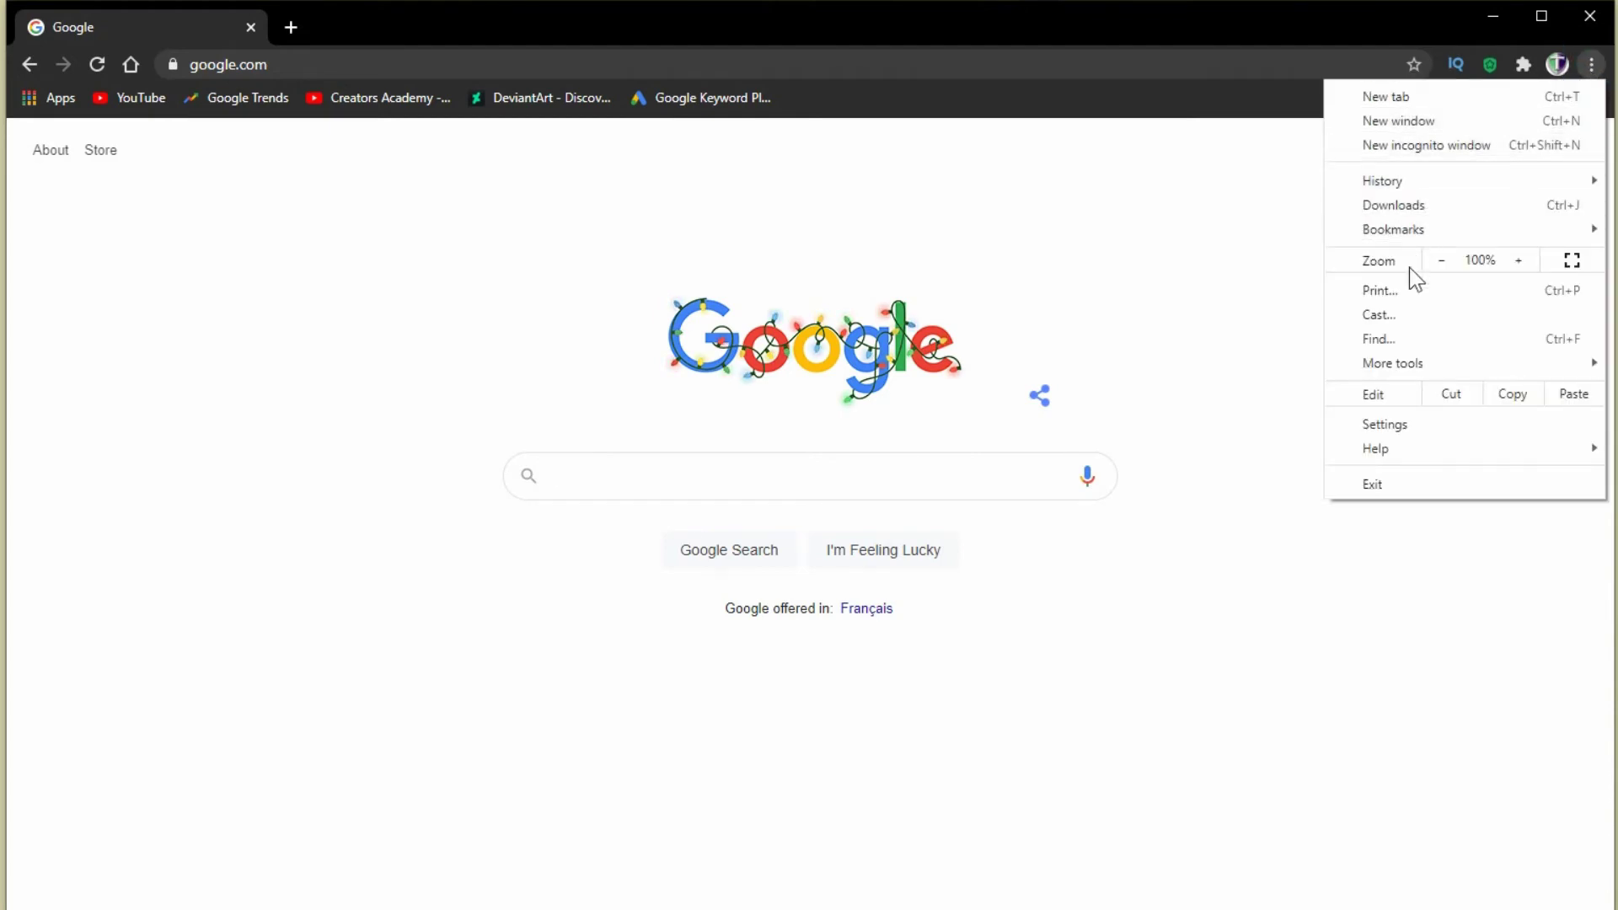
left_click(1403, 423)
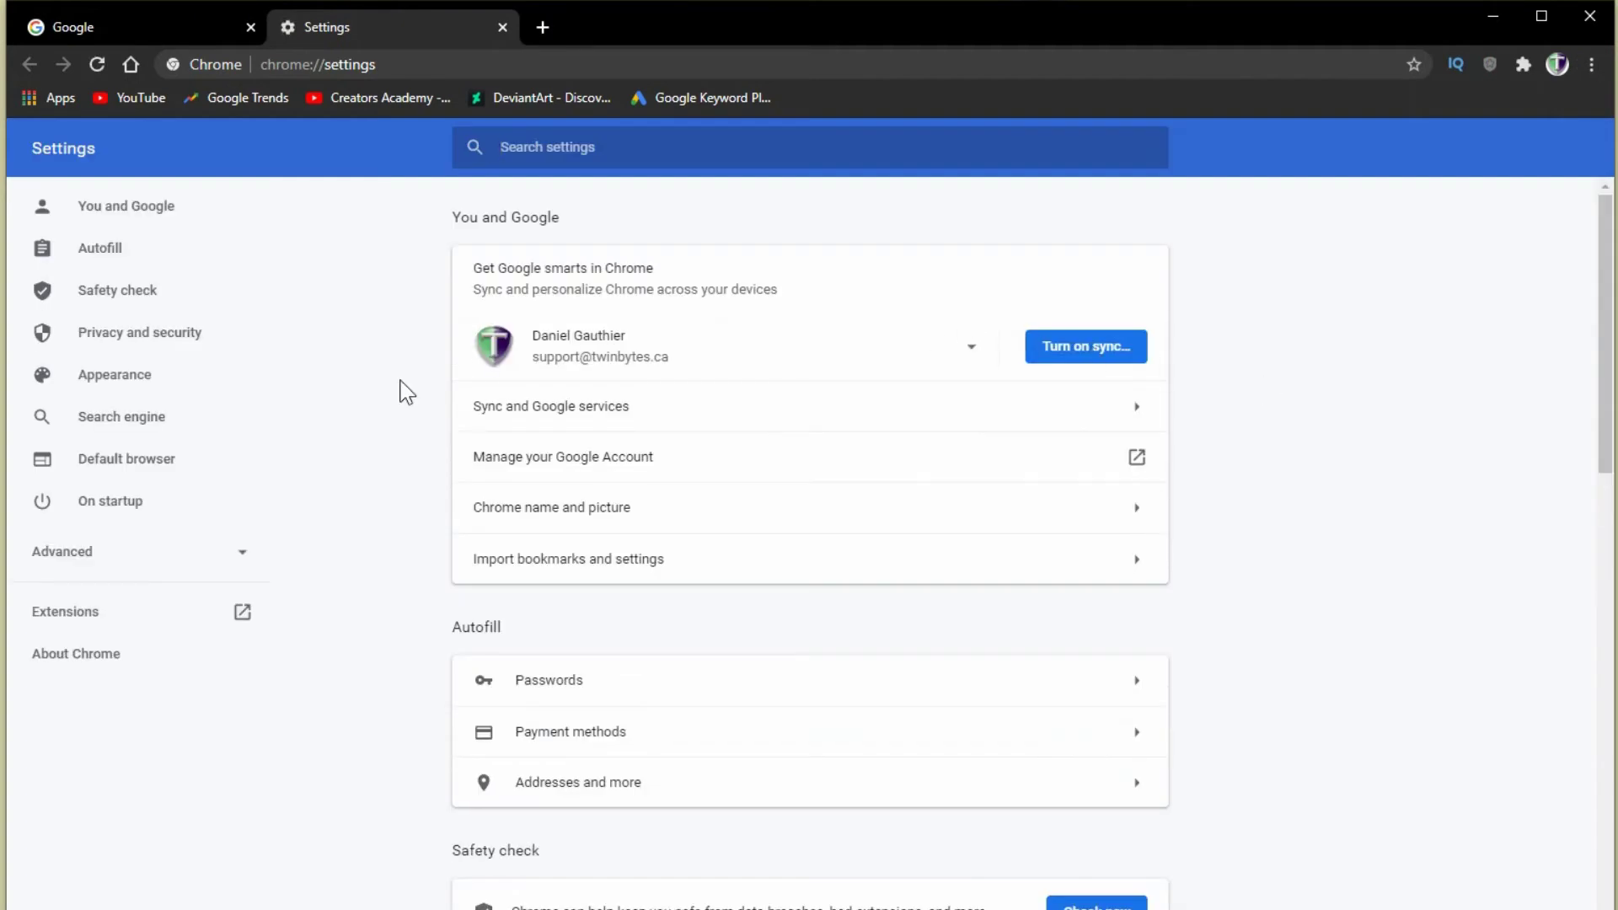
left_click(94, 610)
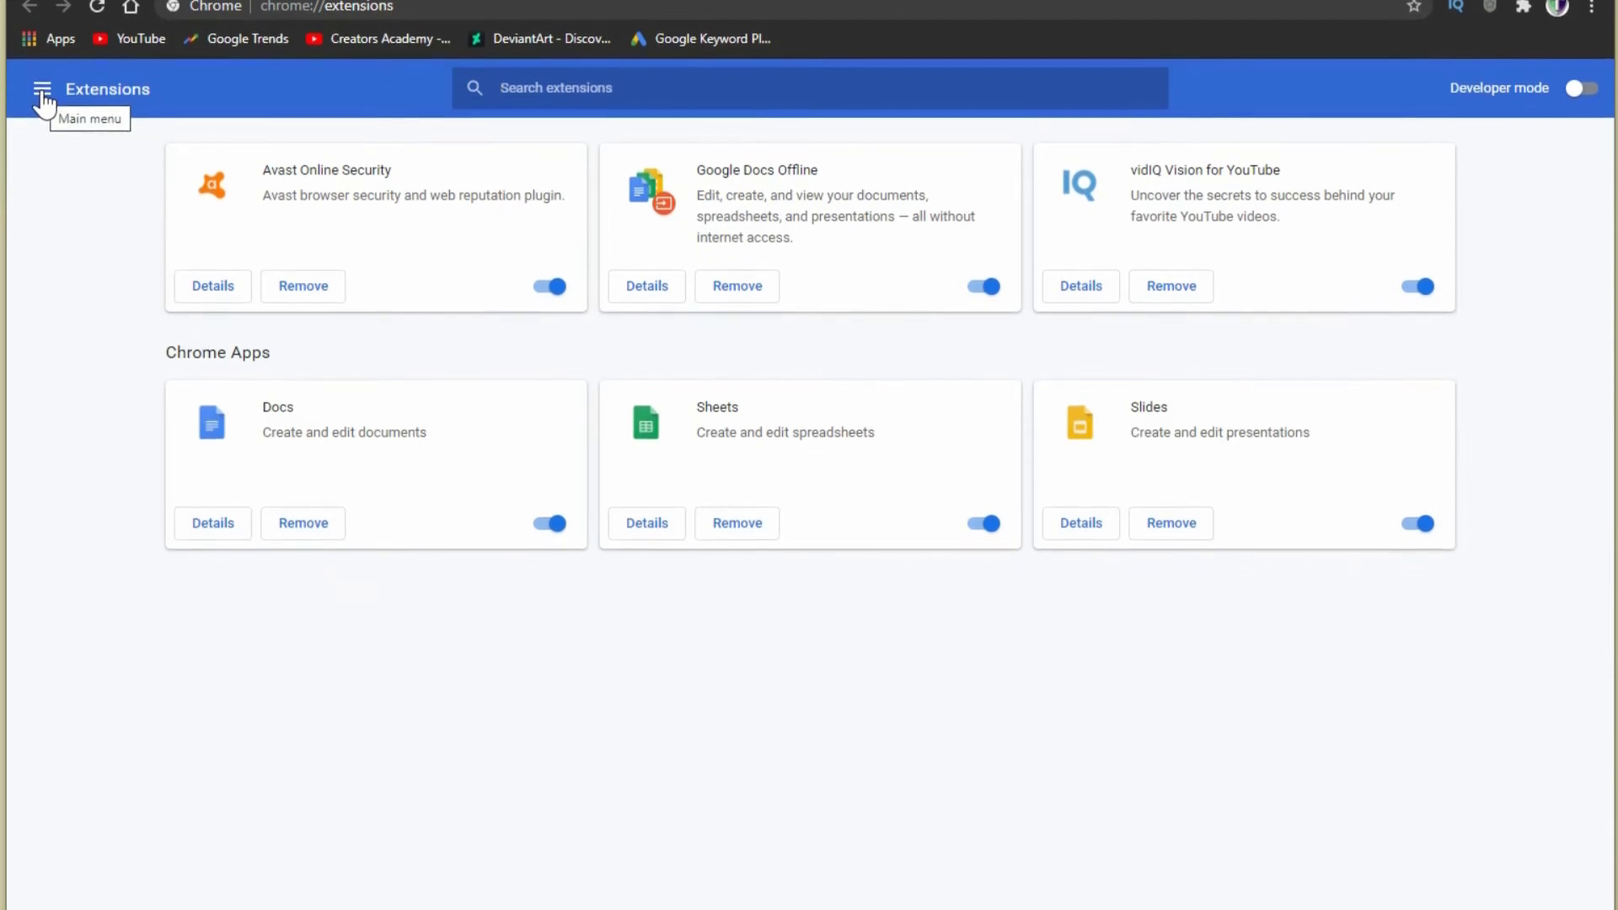
left_click(42, 149)
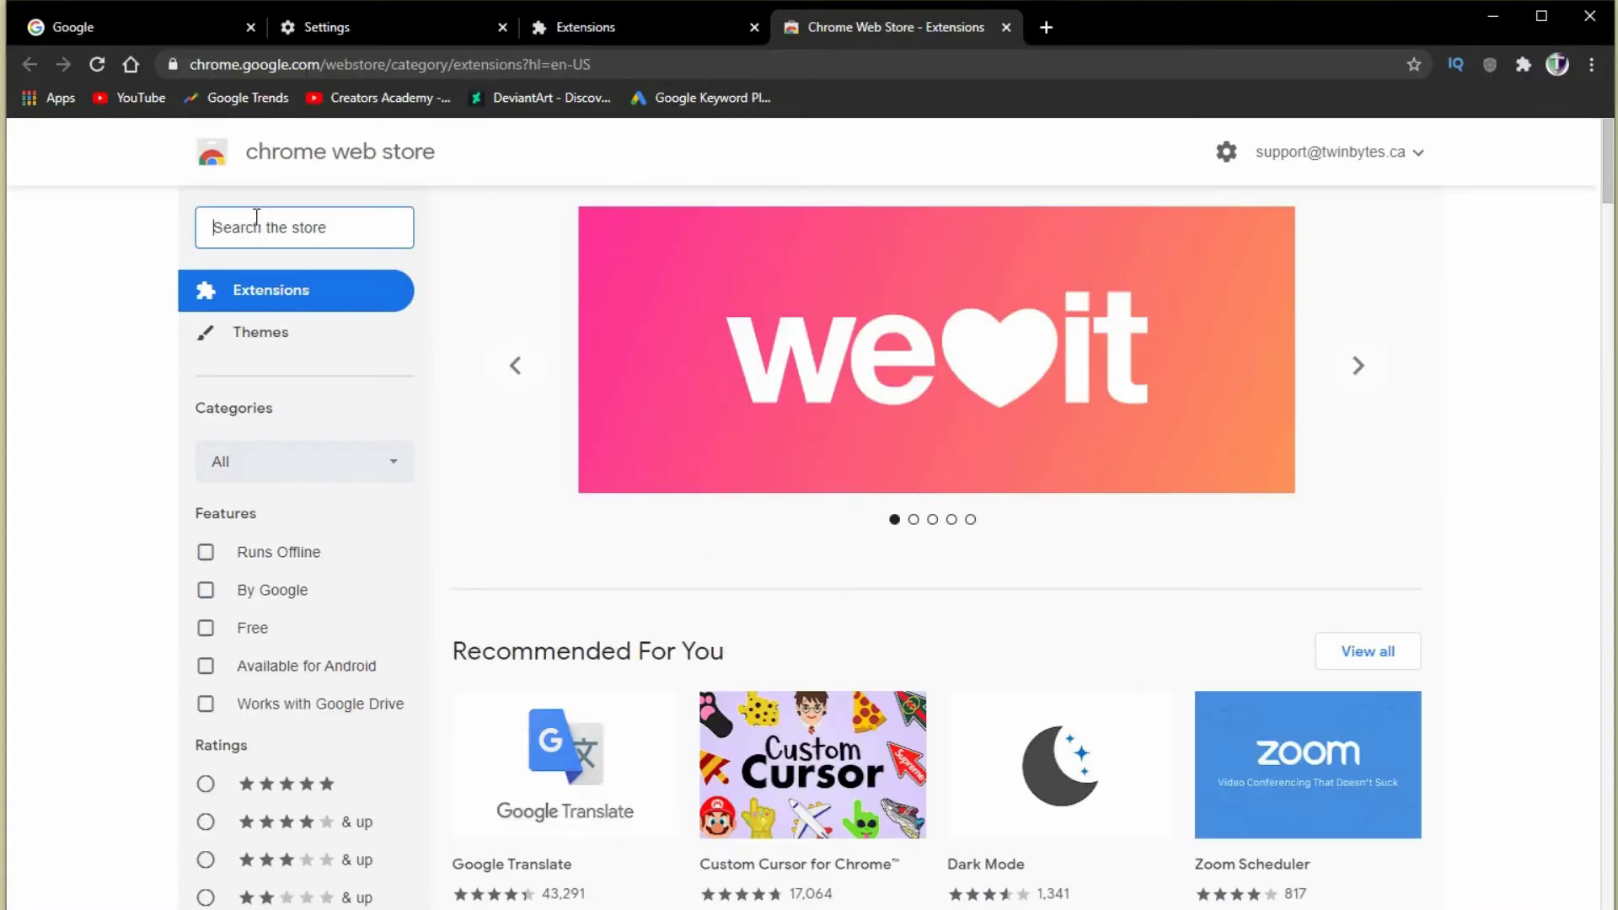
Search the Chrome Web Store for 'avast online' and open the Avast Online Security listing.
left_click(306, 226)
type("avast ")
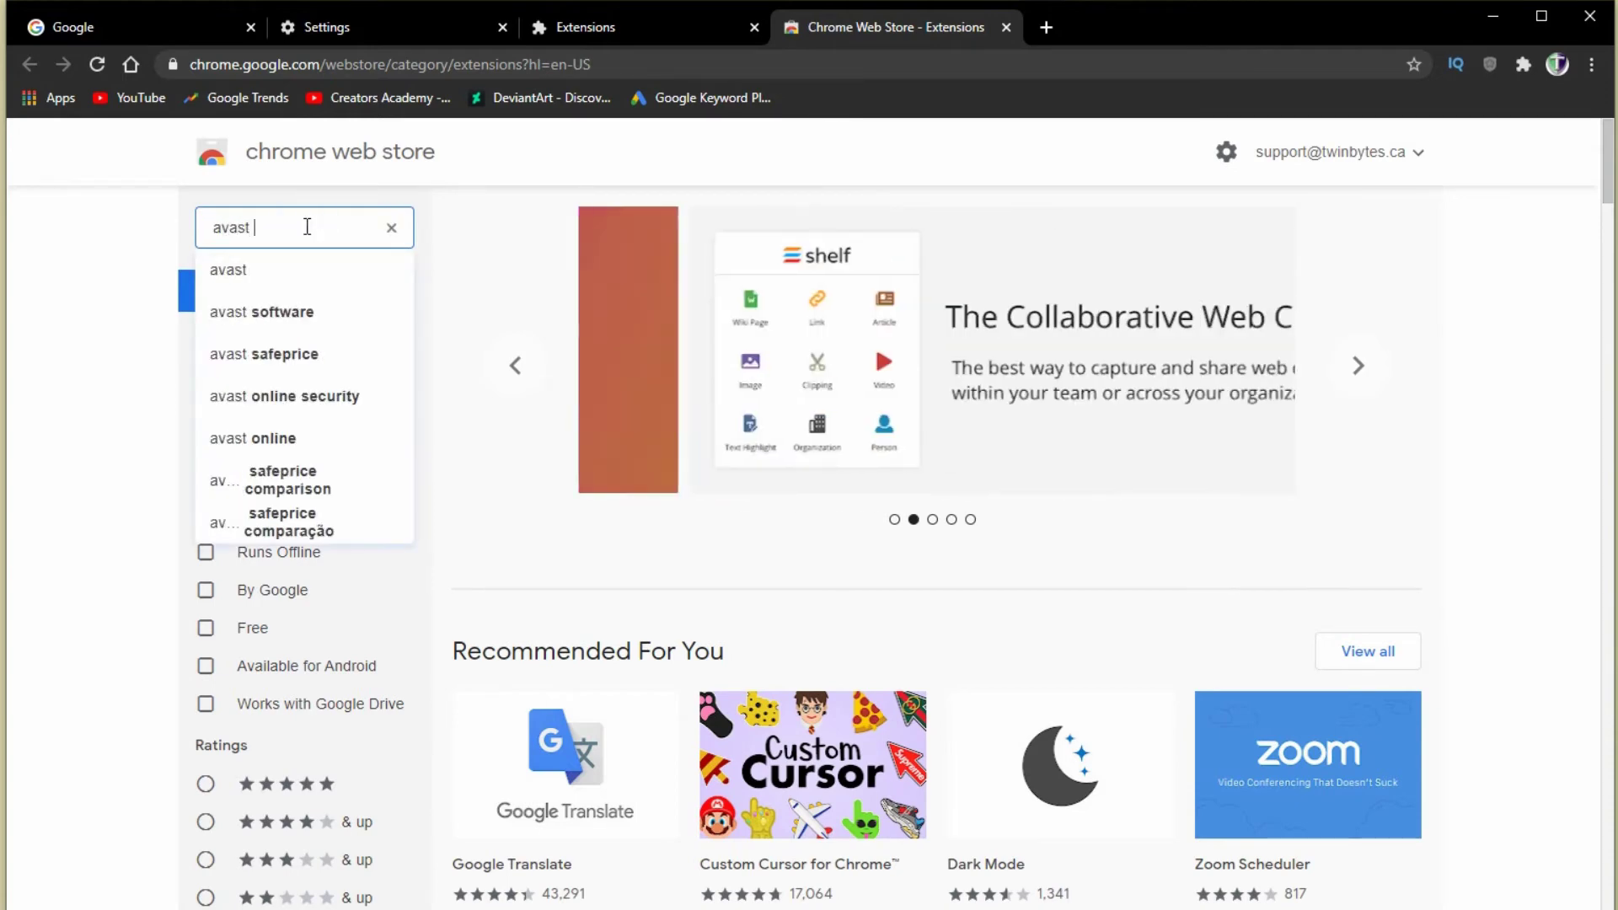
type("online")
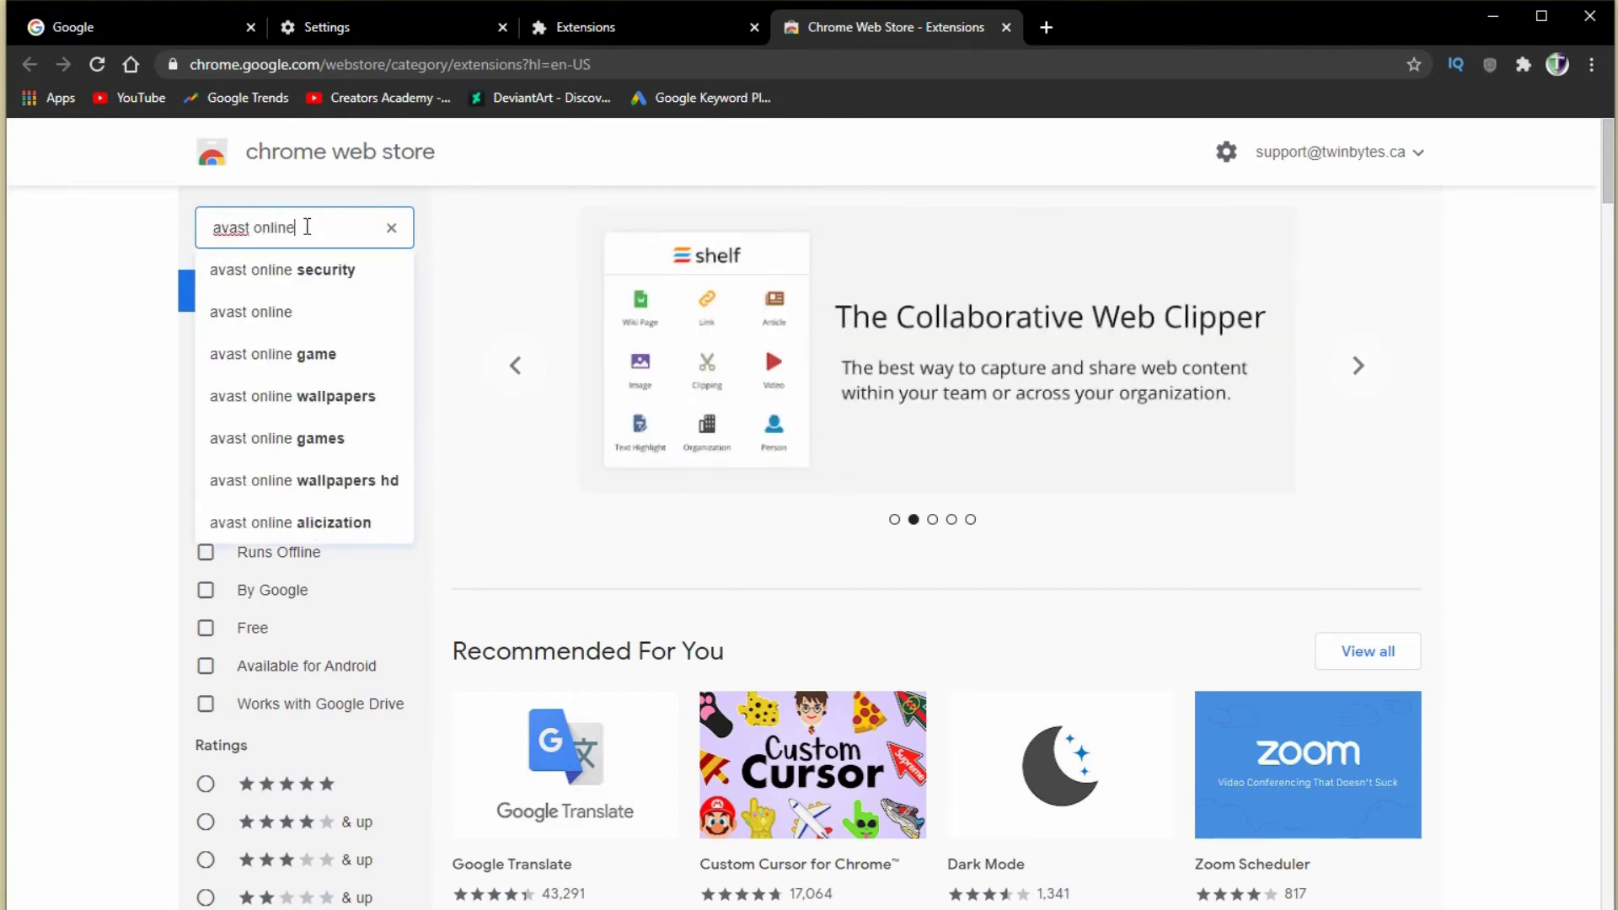
left_click(309, 271)
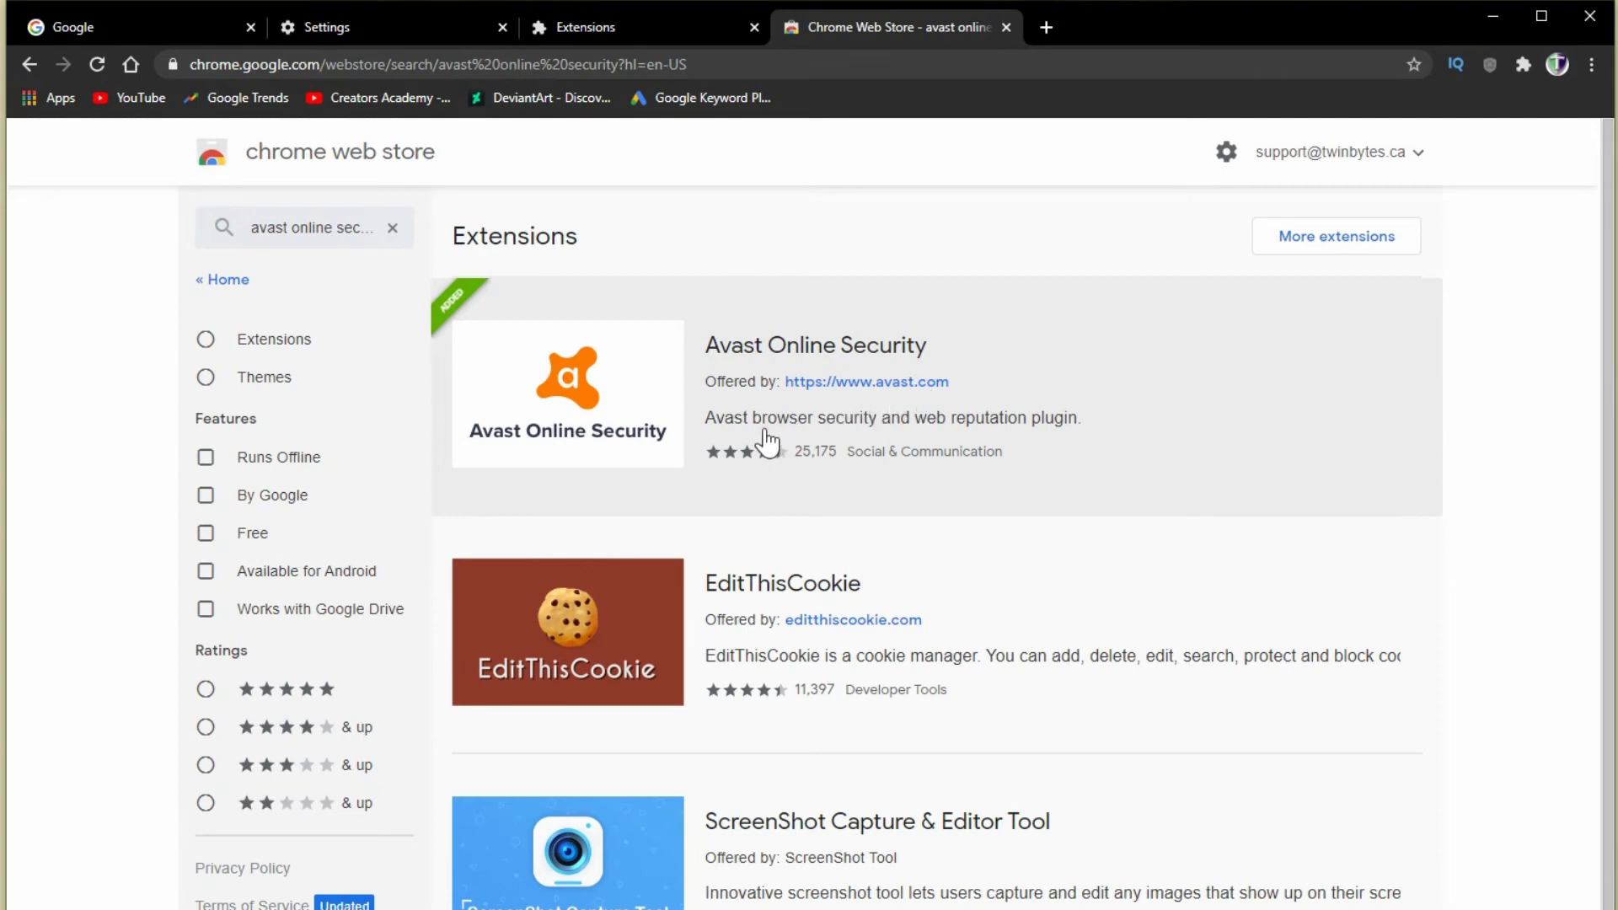
left_click(661, 295)
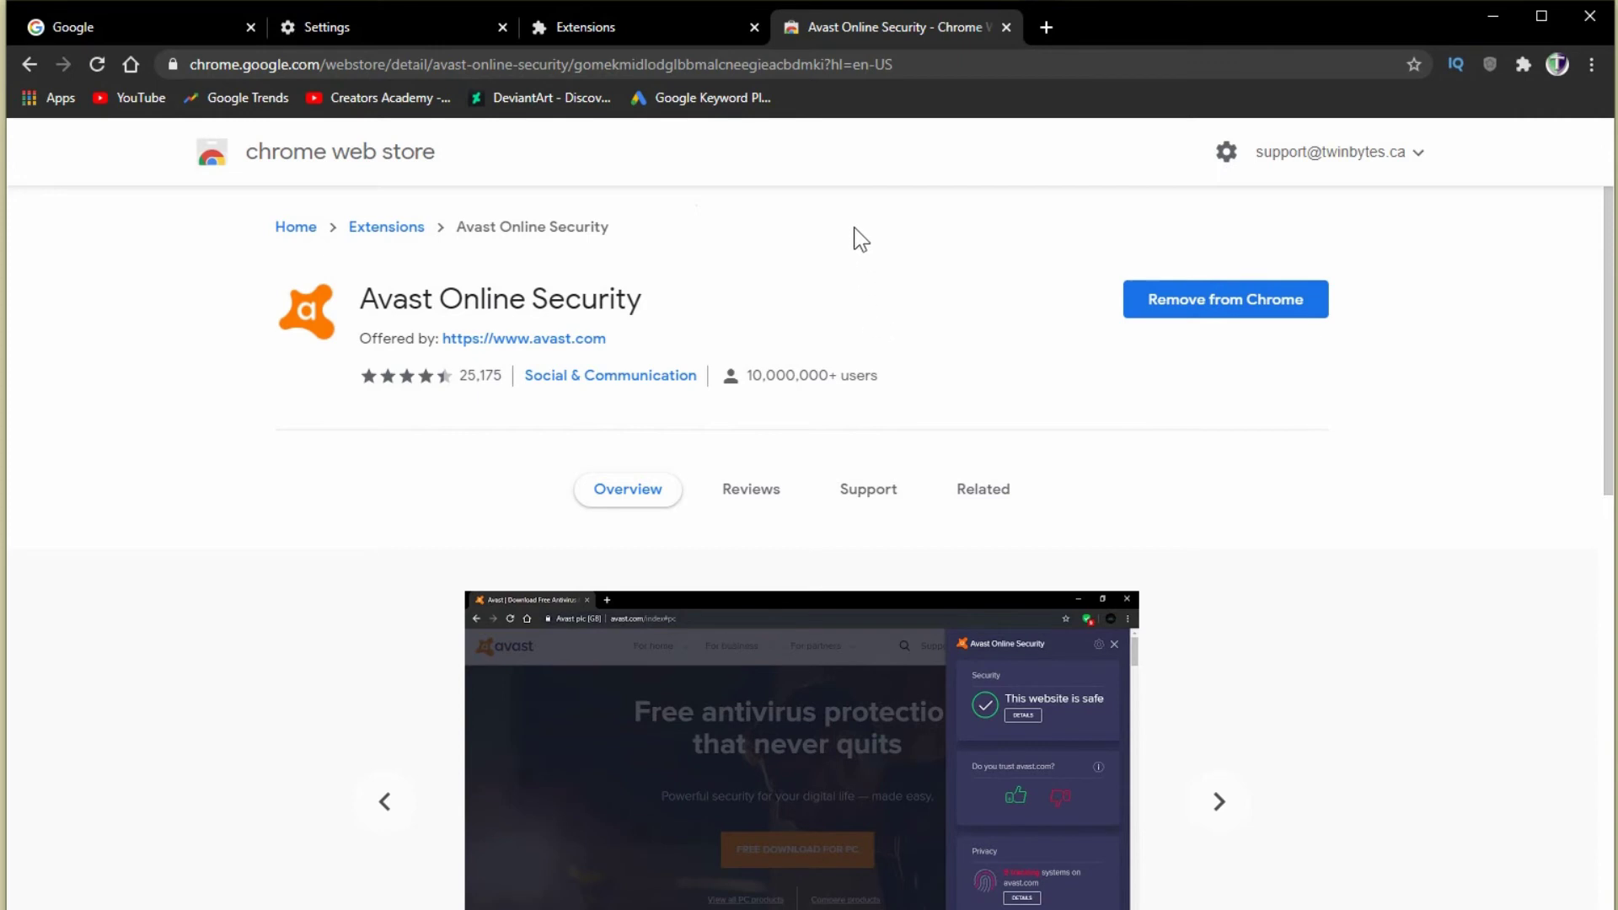
Close the Web Store, Extensions and Settings tabs.
left_click(1005, 28)
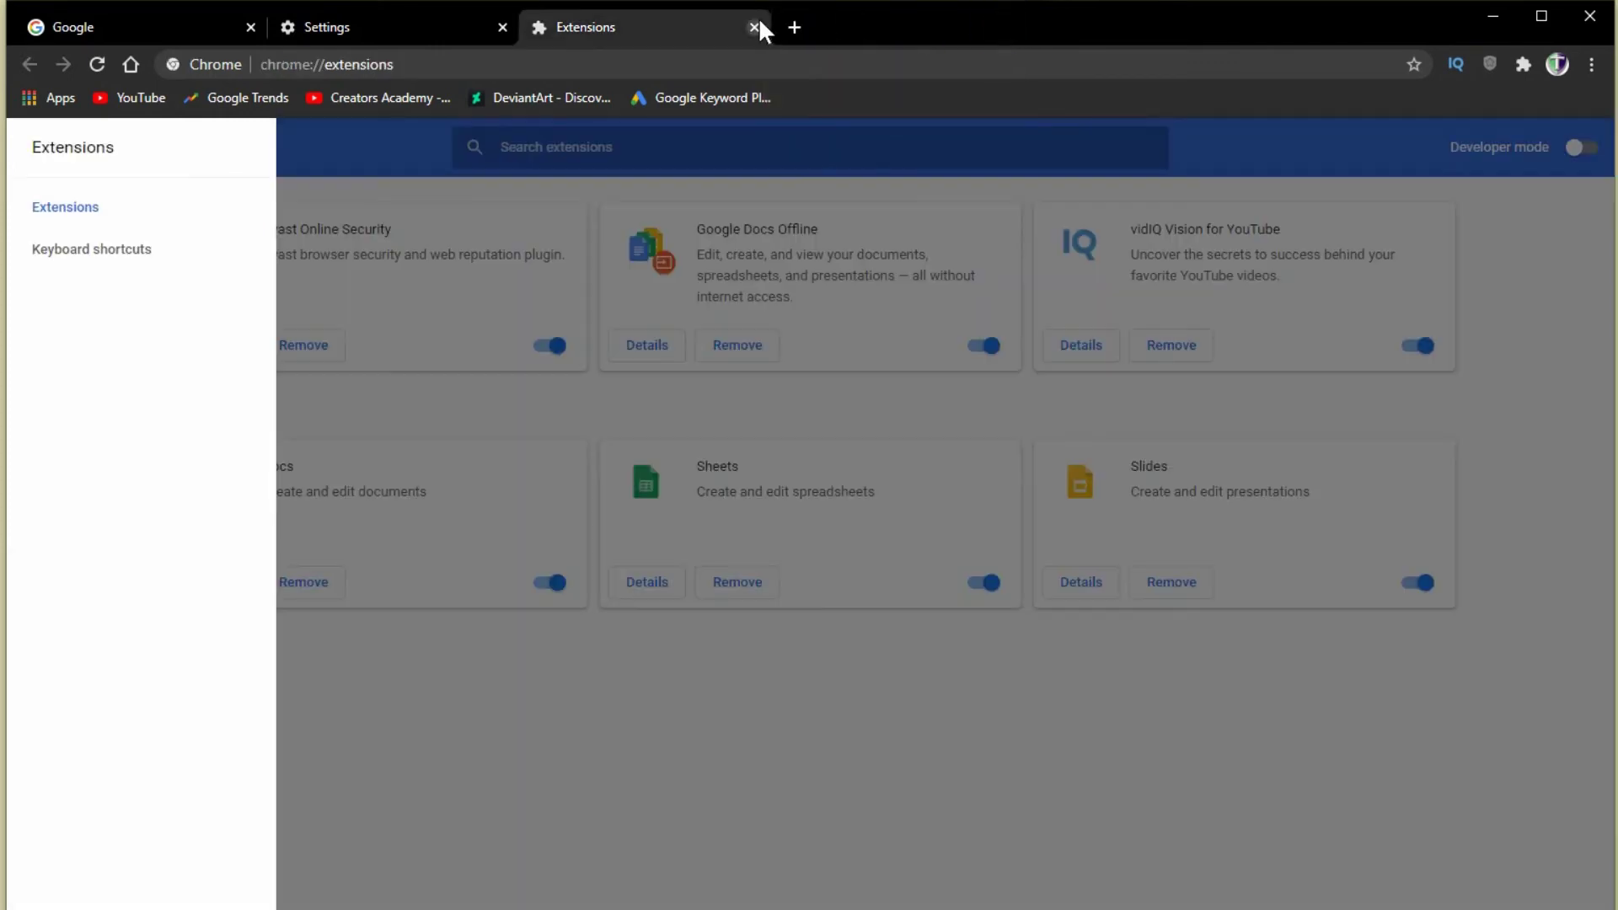
left_click(754, 28)
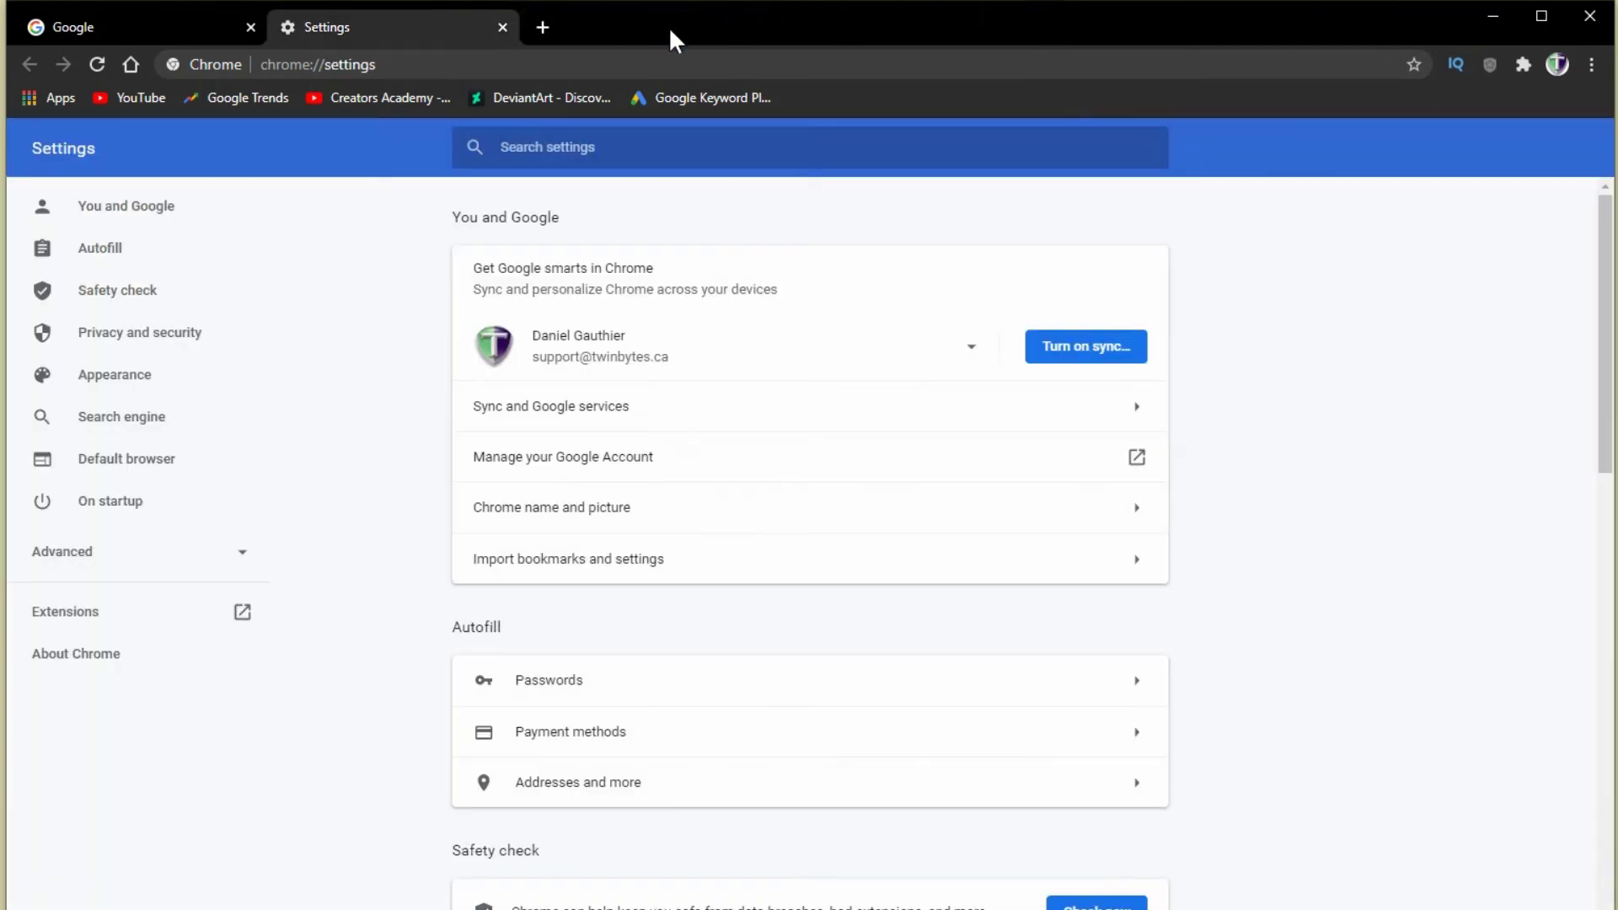
left_click(501, 27)
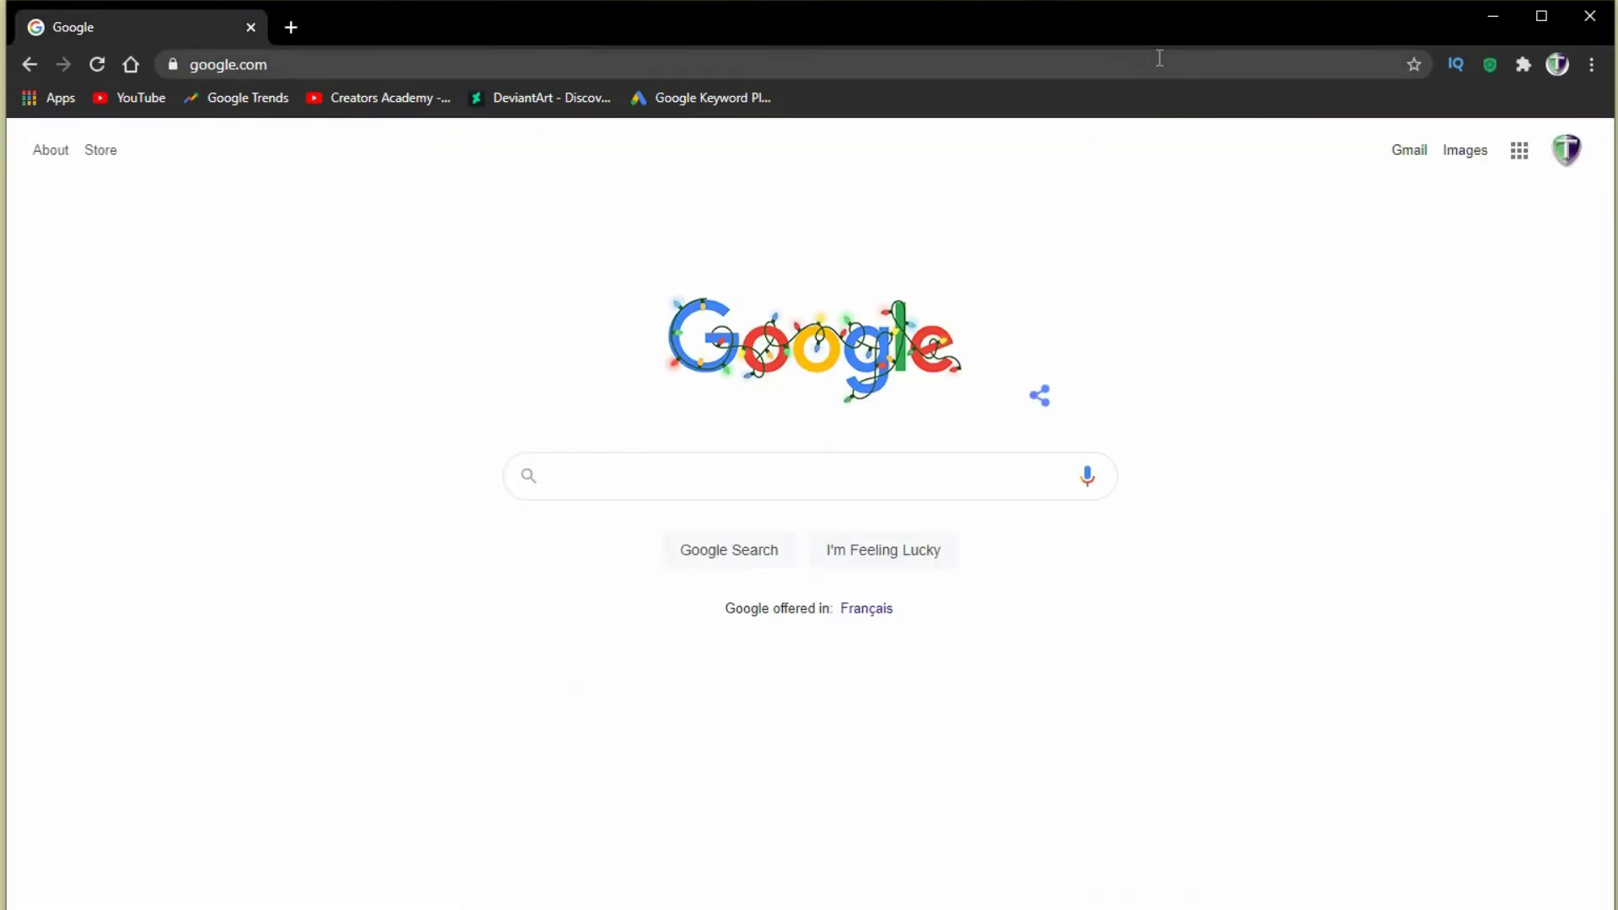
Search Google for 'twinbytes'.
left_click(775, 482)
type("twin")
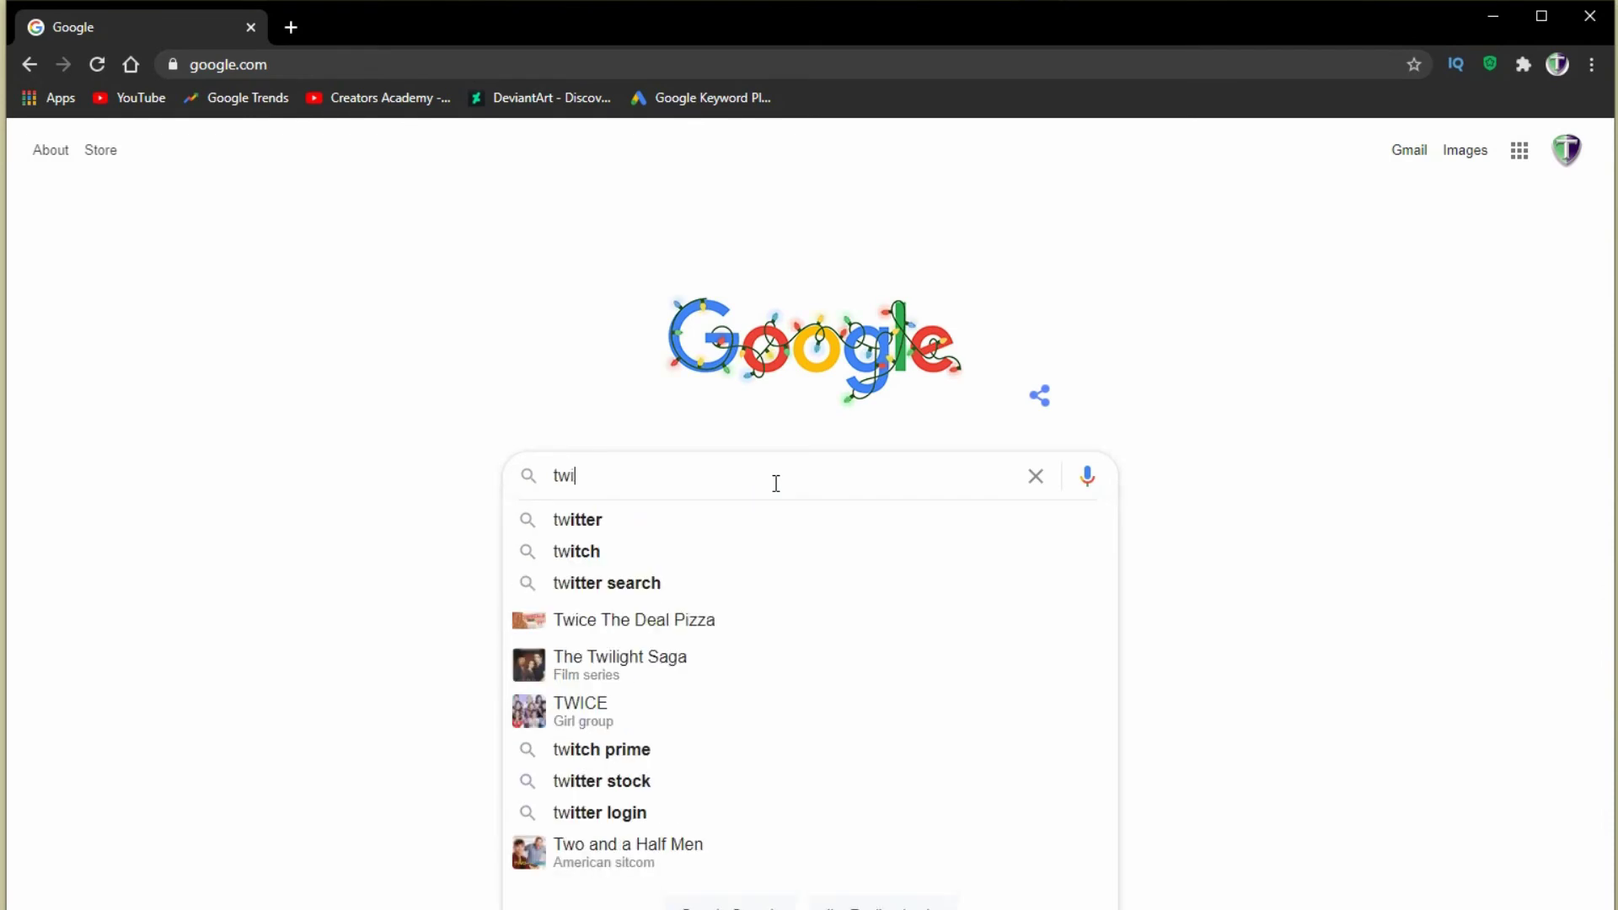
type("bytes")
key("Return")
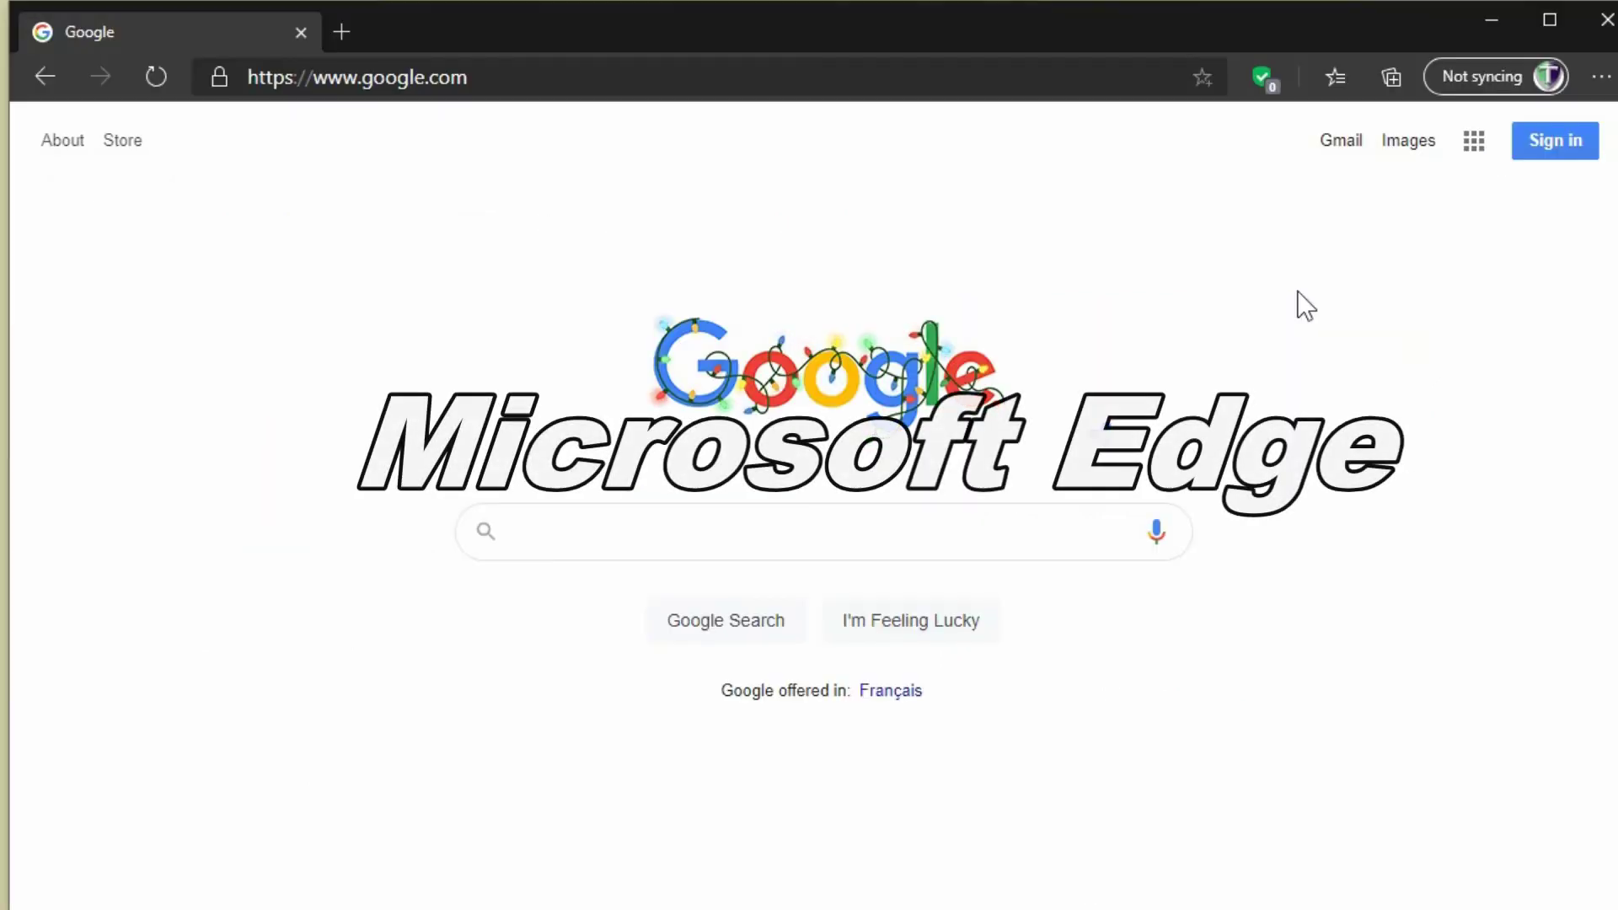
Go to Edge's Extensions page through the Settings and more menu.
left_click(1601, 78)
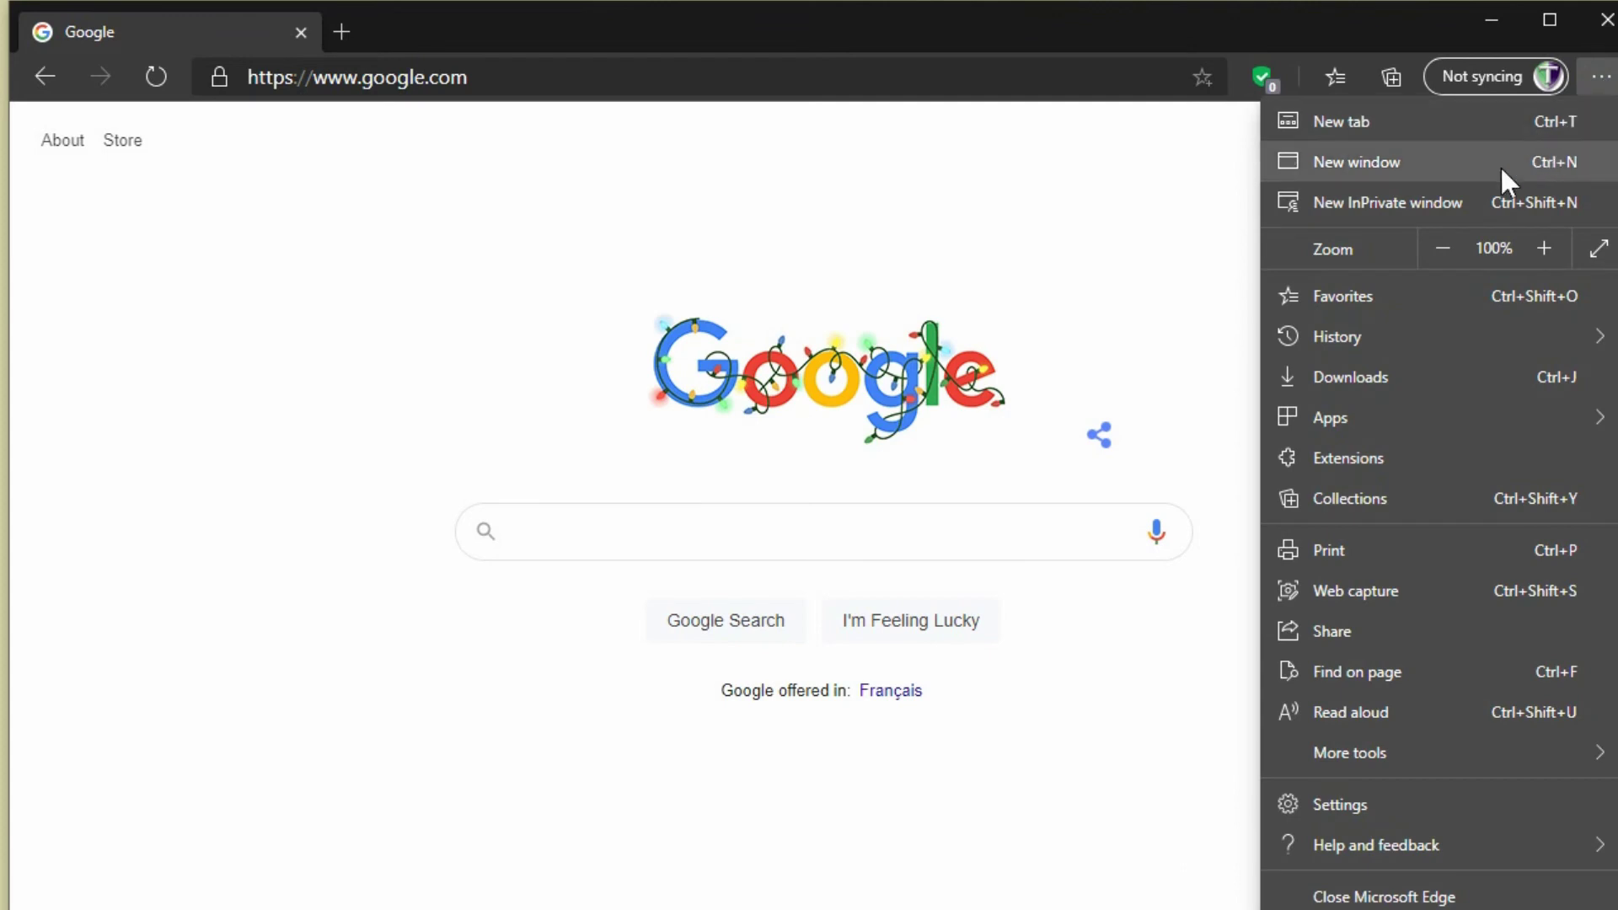
left_click(1345, 460)
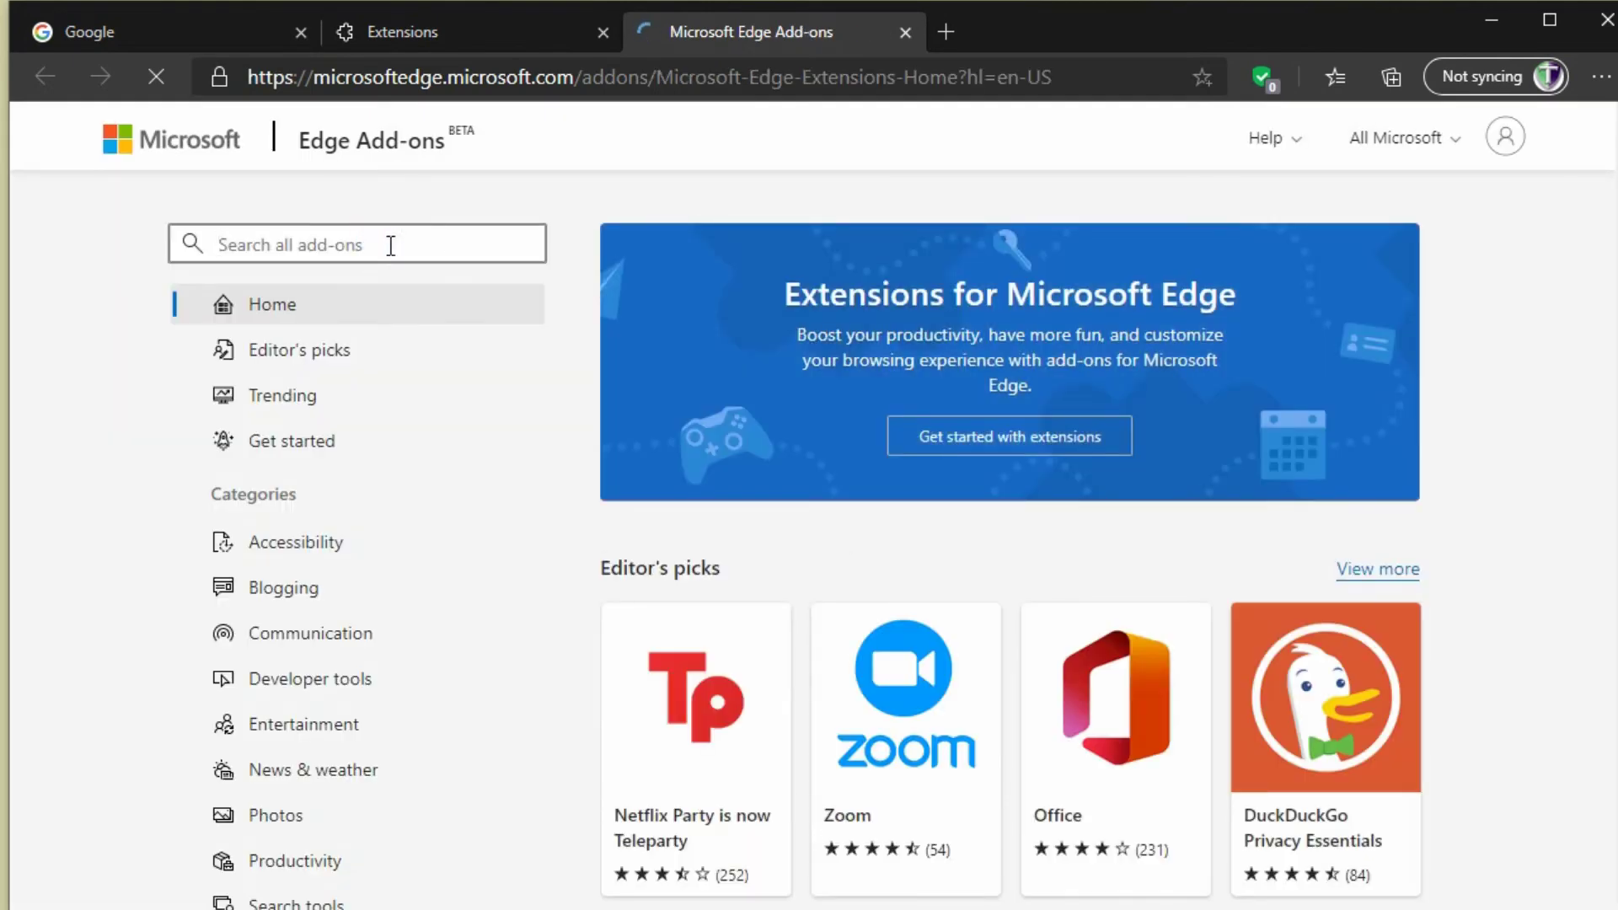
Search Edge Add-ons for 'avast online' and open the Avast Online Security listing.
type("avast online")
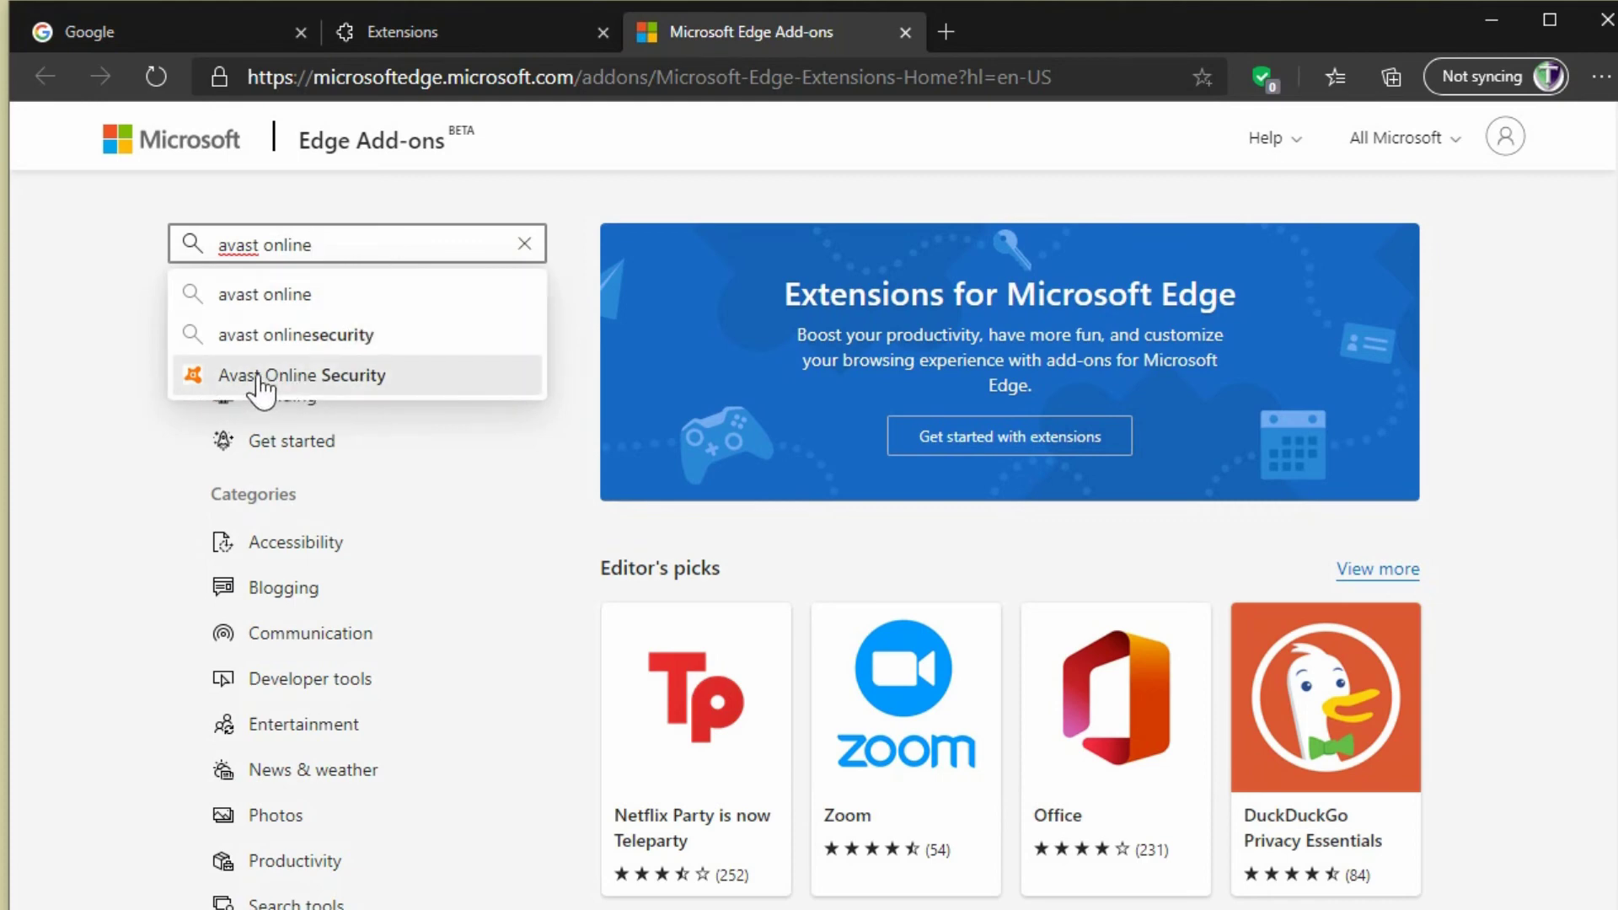
left_click(288, 377)
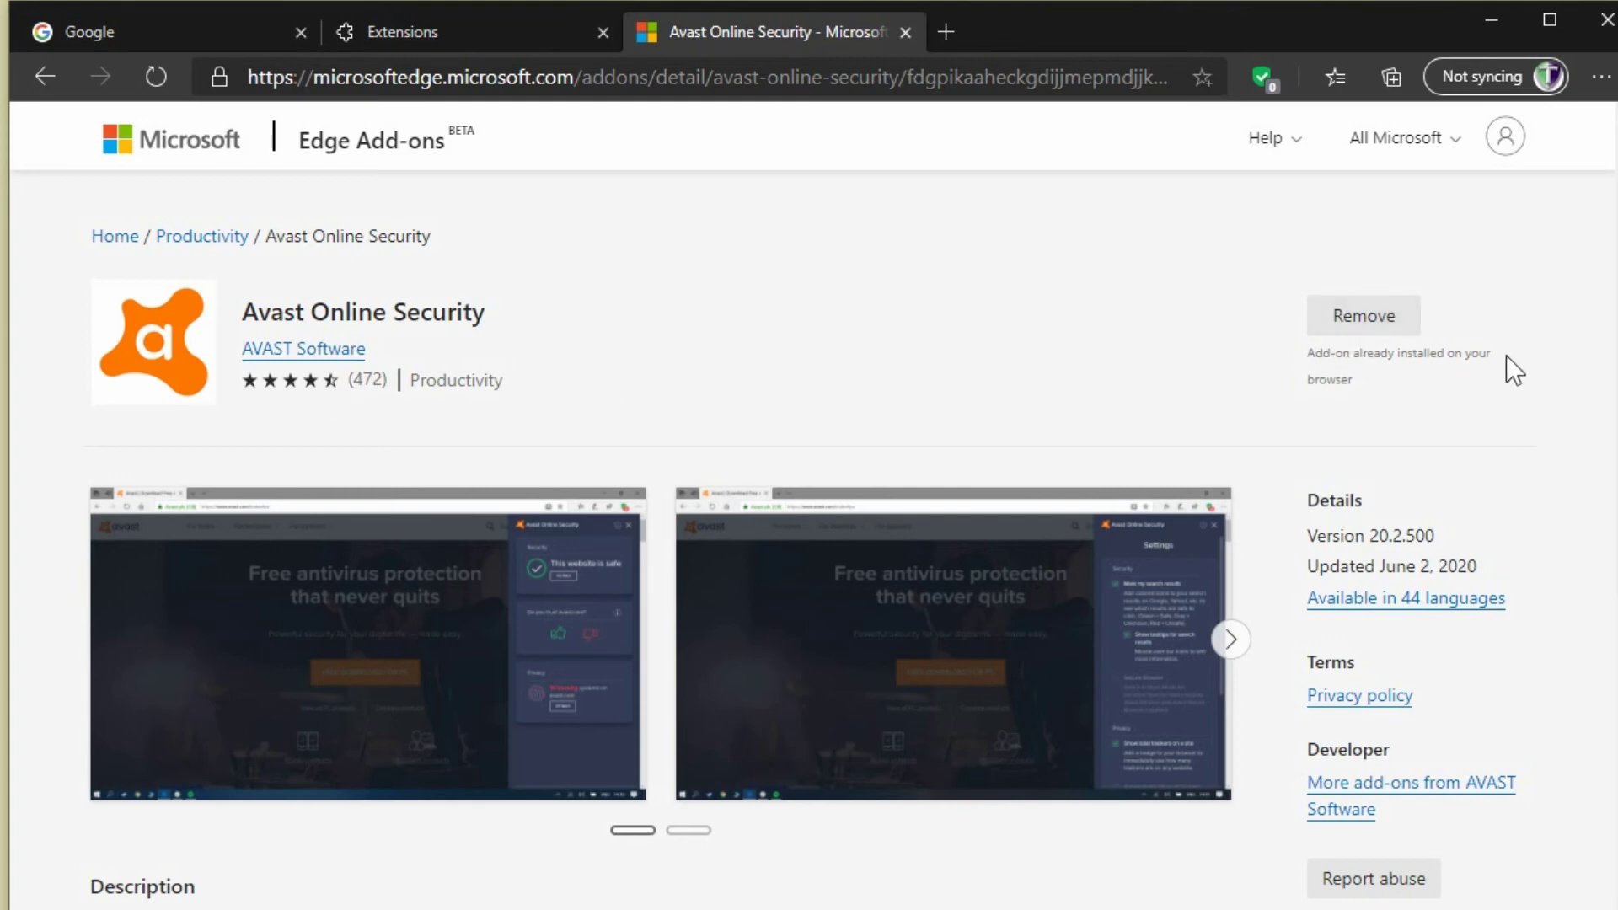
Remove Avast Online Security, answering 'Re-Installing' in the uninstall survey before closing it.
left_click(1360, 320)
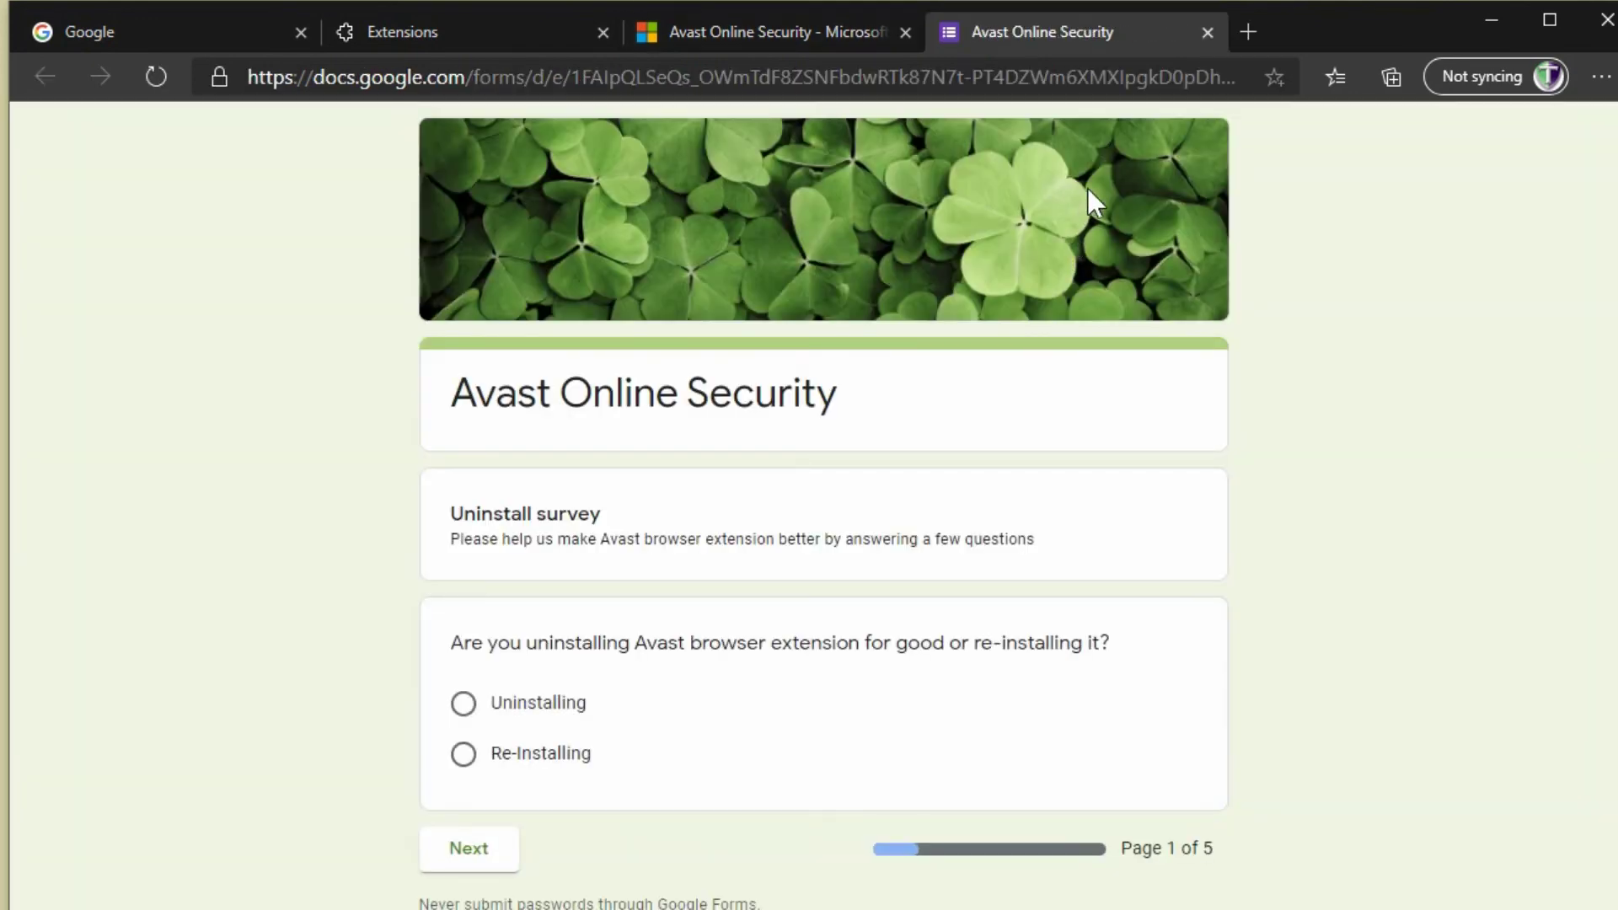
left_click(548, 758)
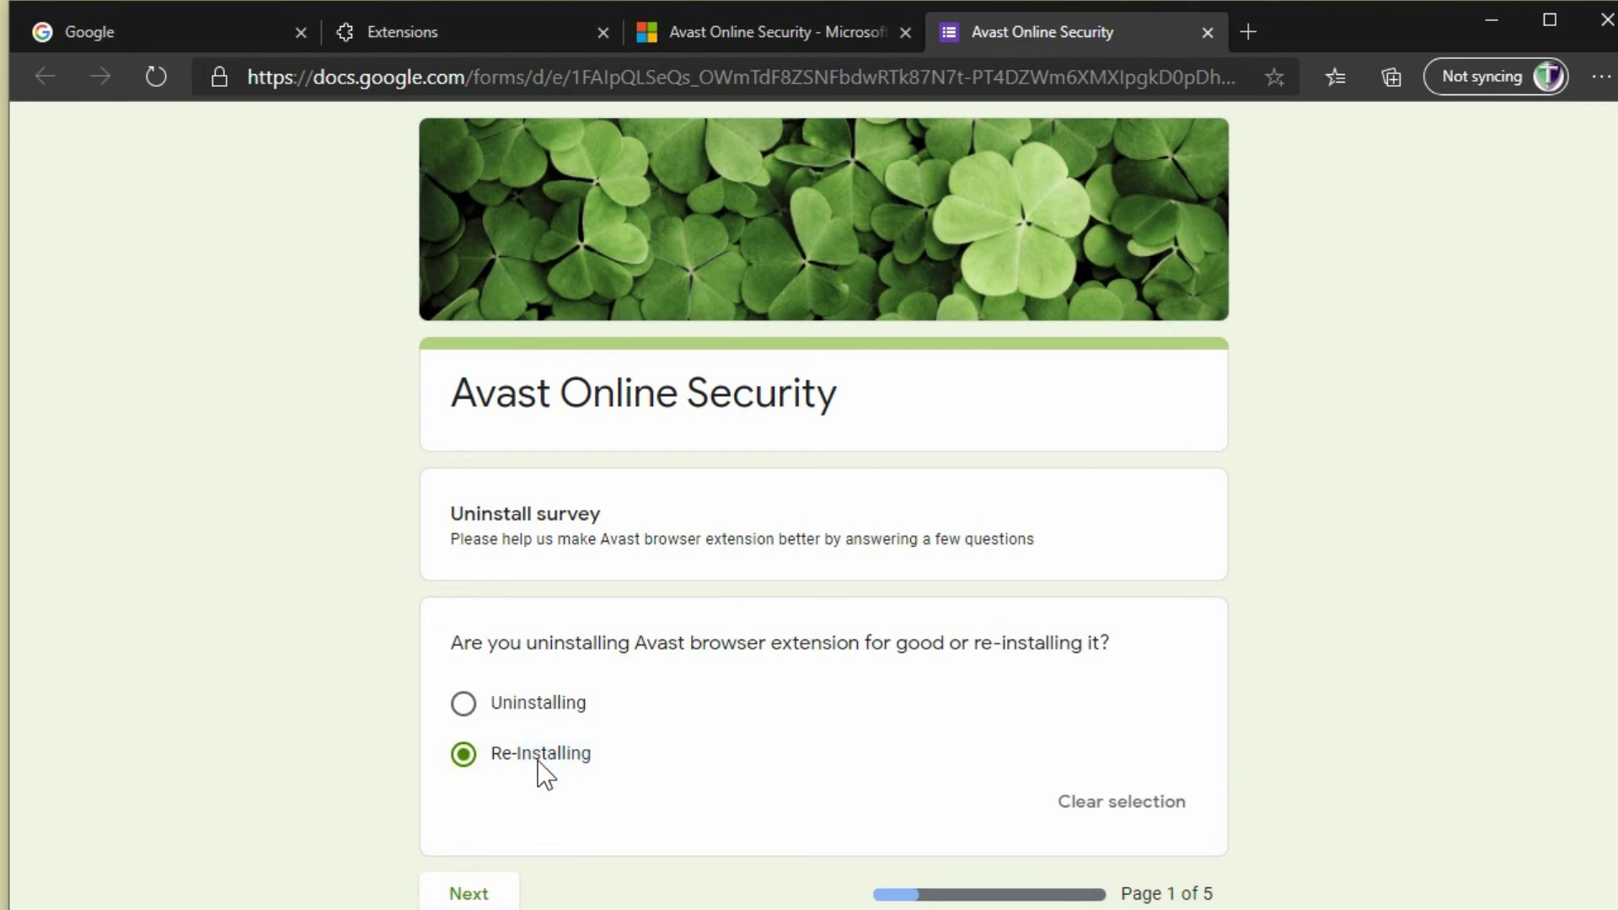
left_click(468, 893)
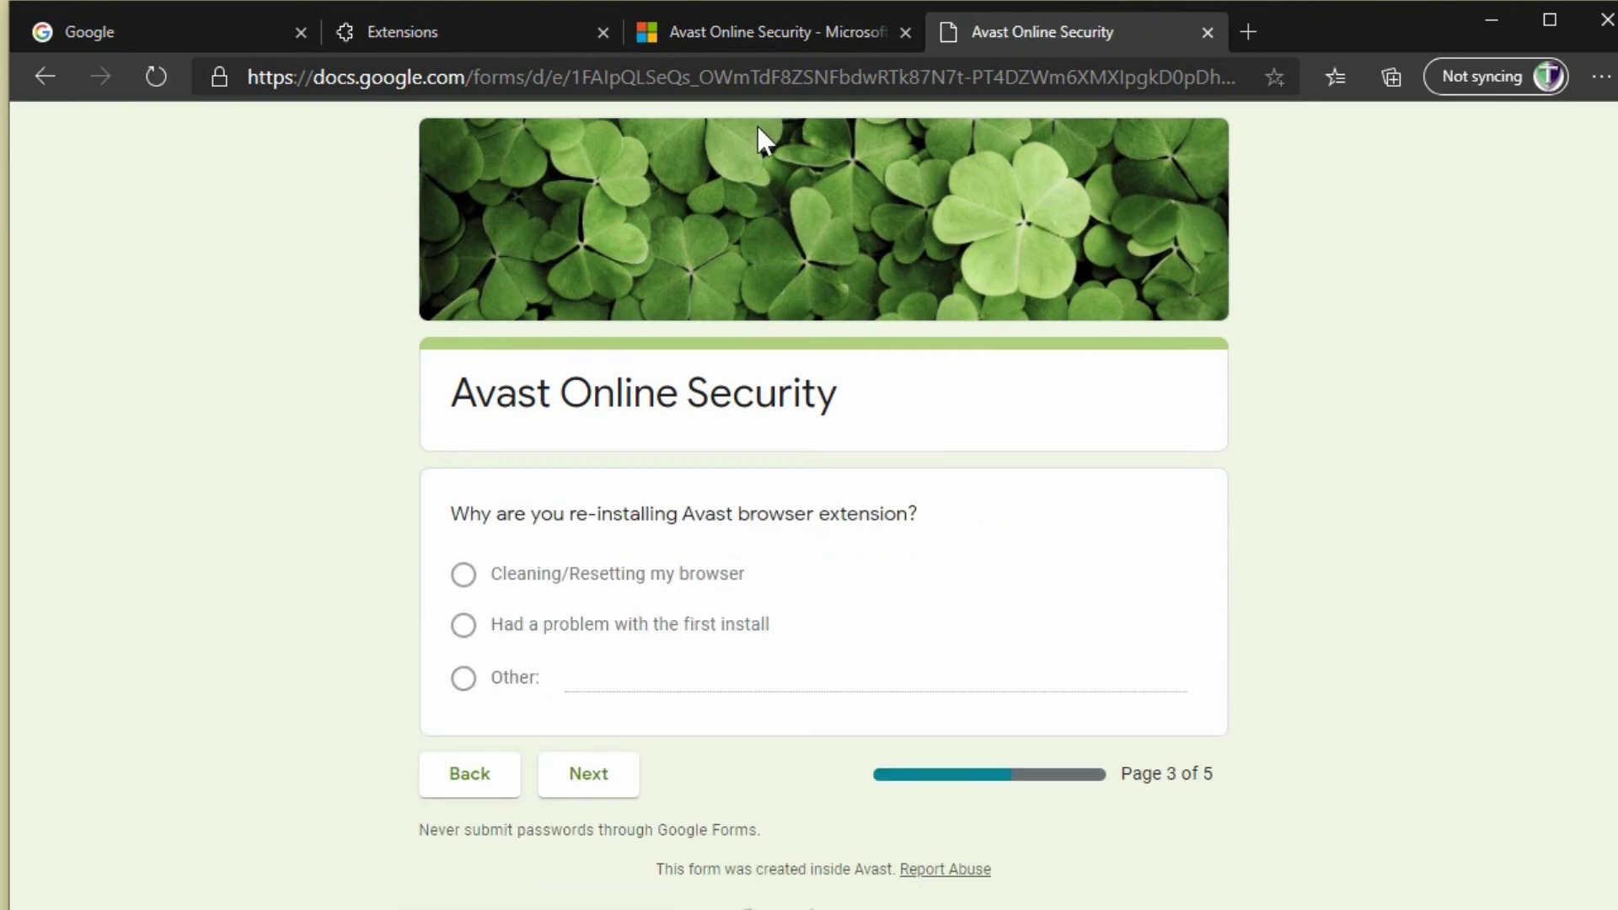
left_click(1207, 32)
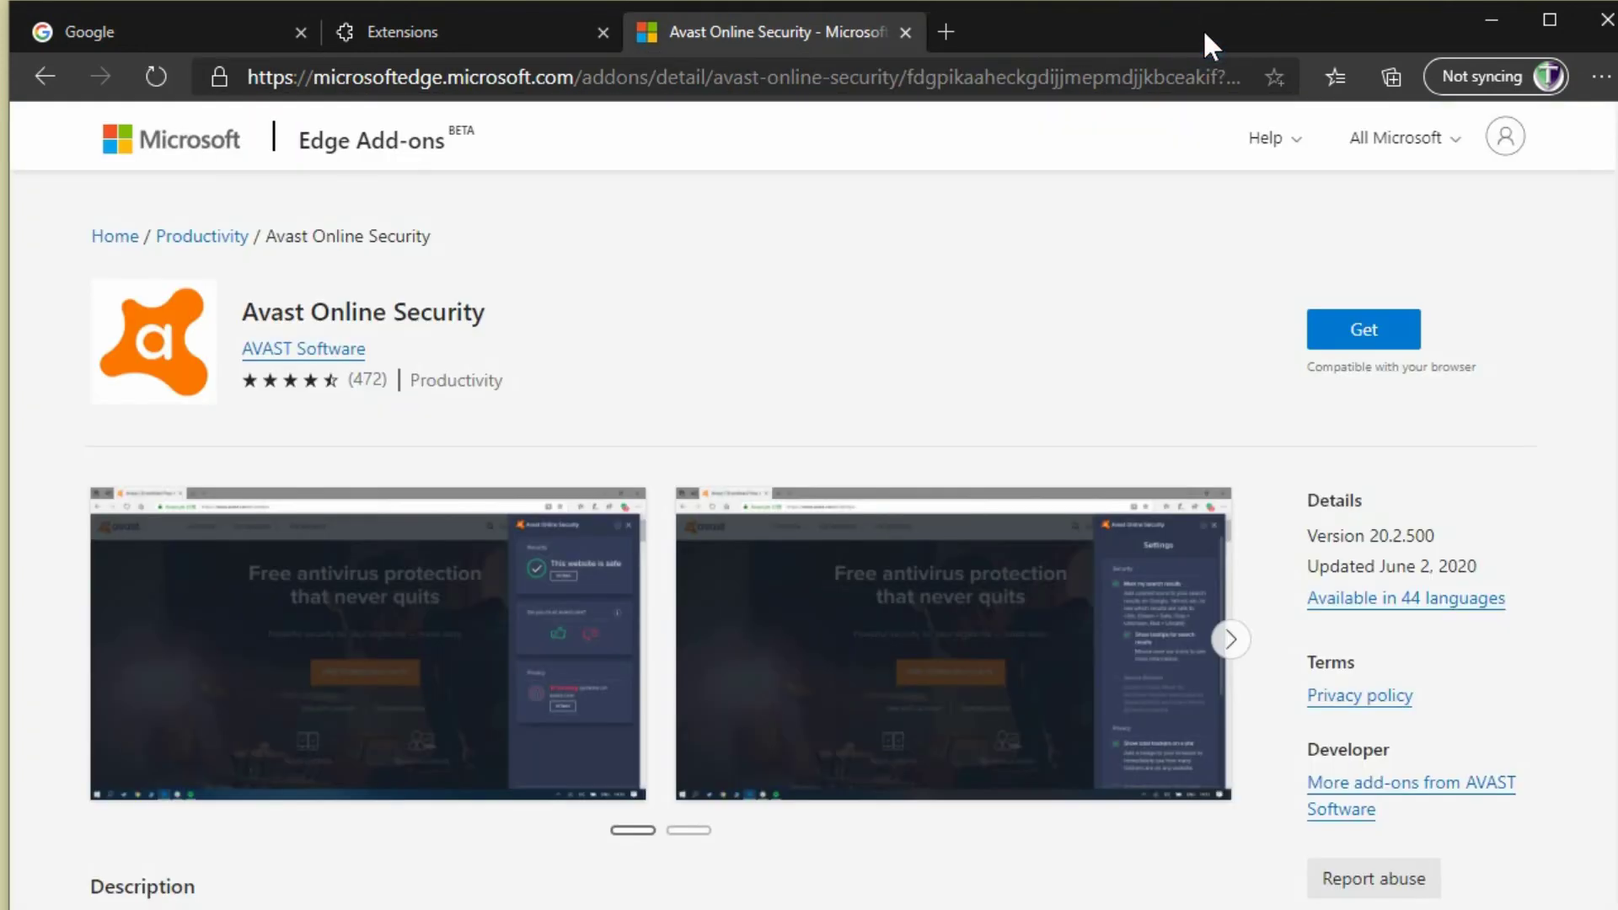
Add Avast Online Security back to Edge and dismiss the extension-added notice.
left_click(1368, 335)
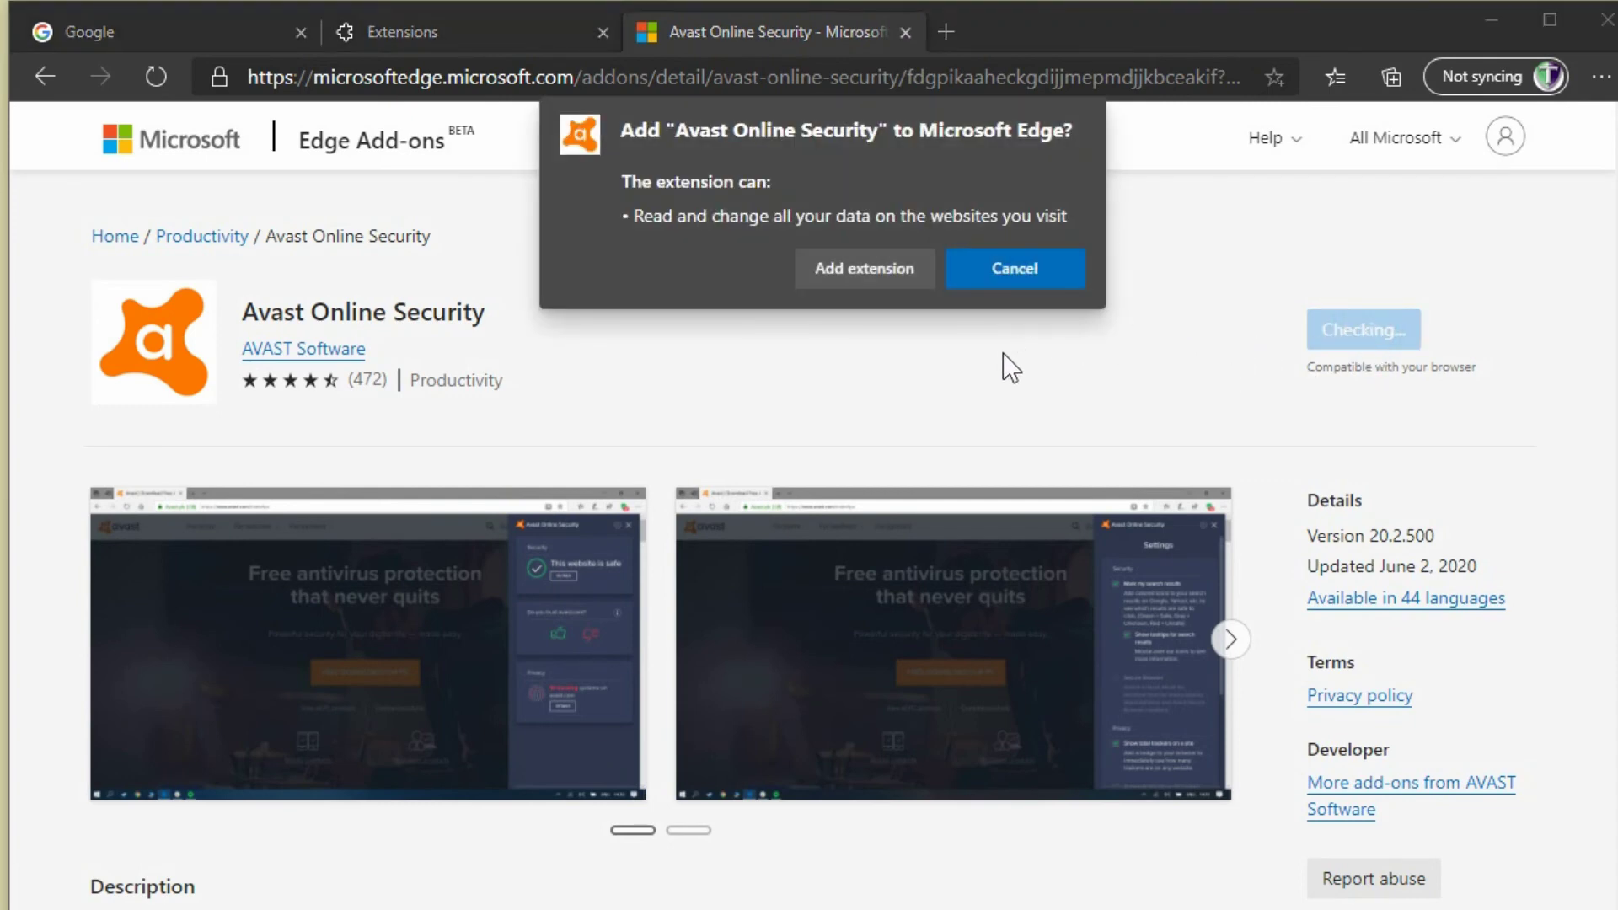
left_click(852, 268)
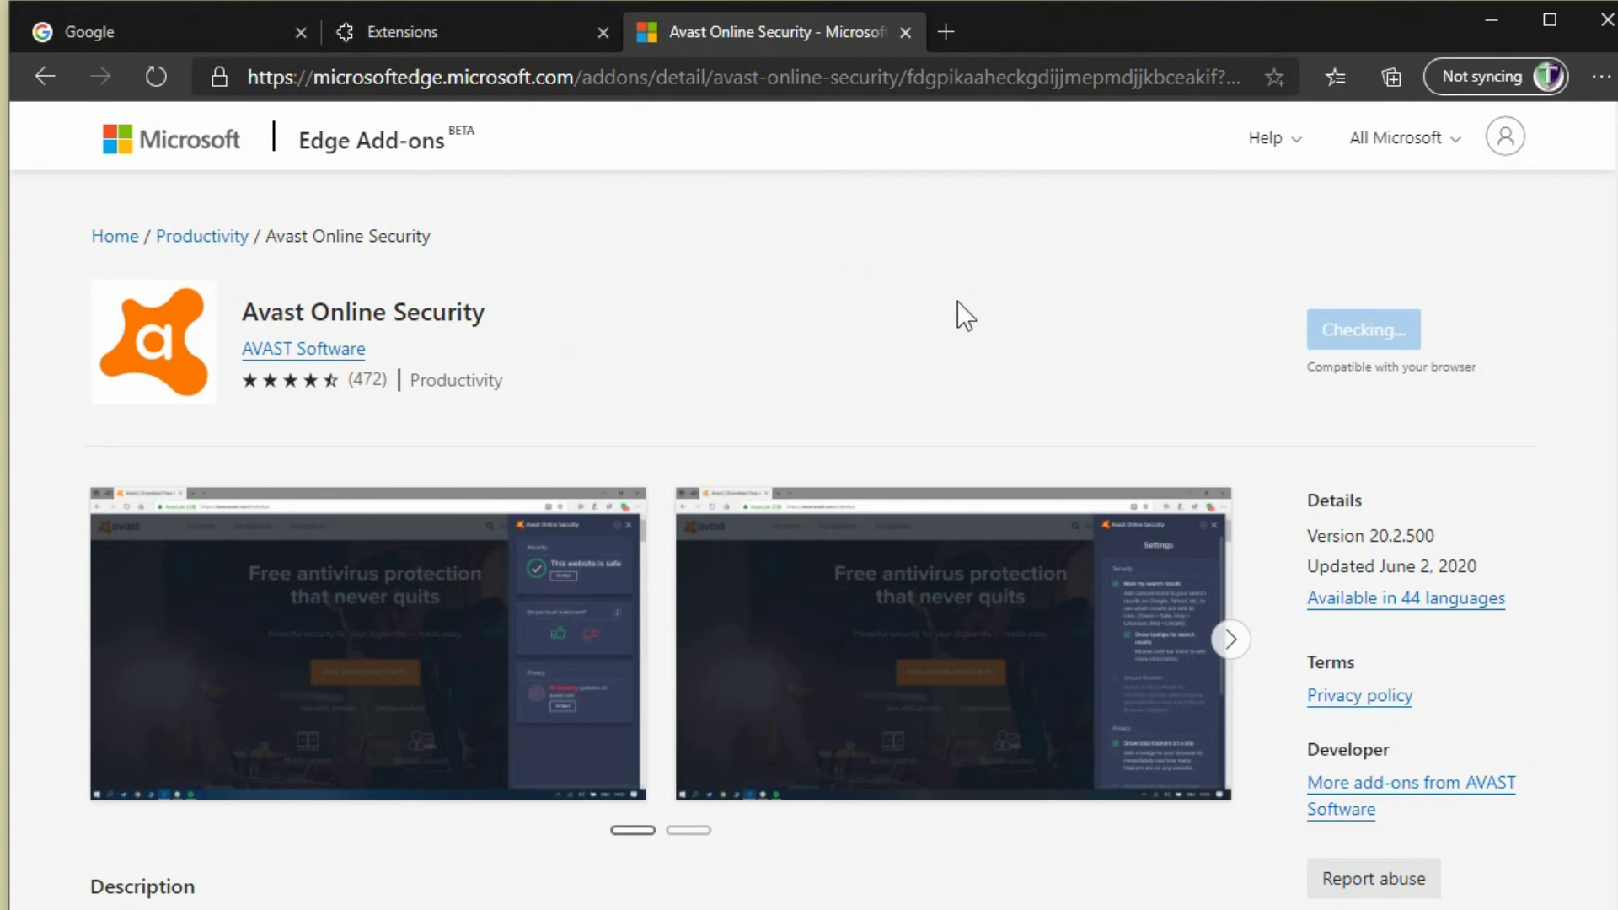
left_click(1057, 326)
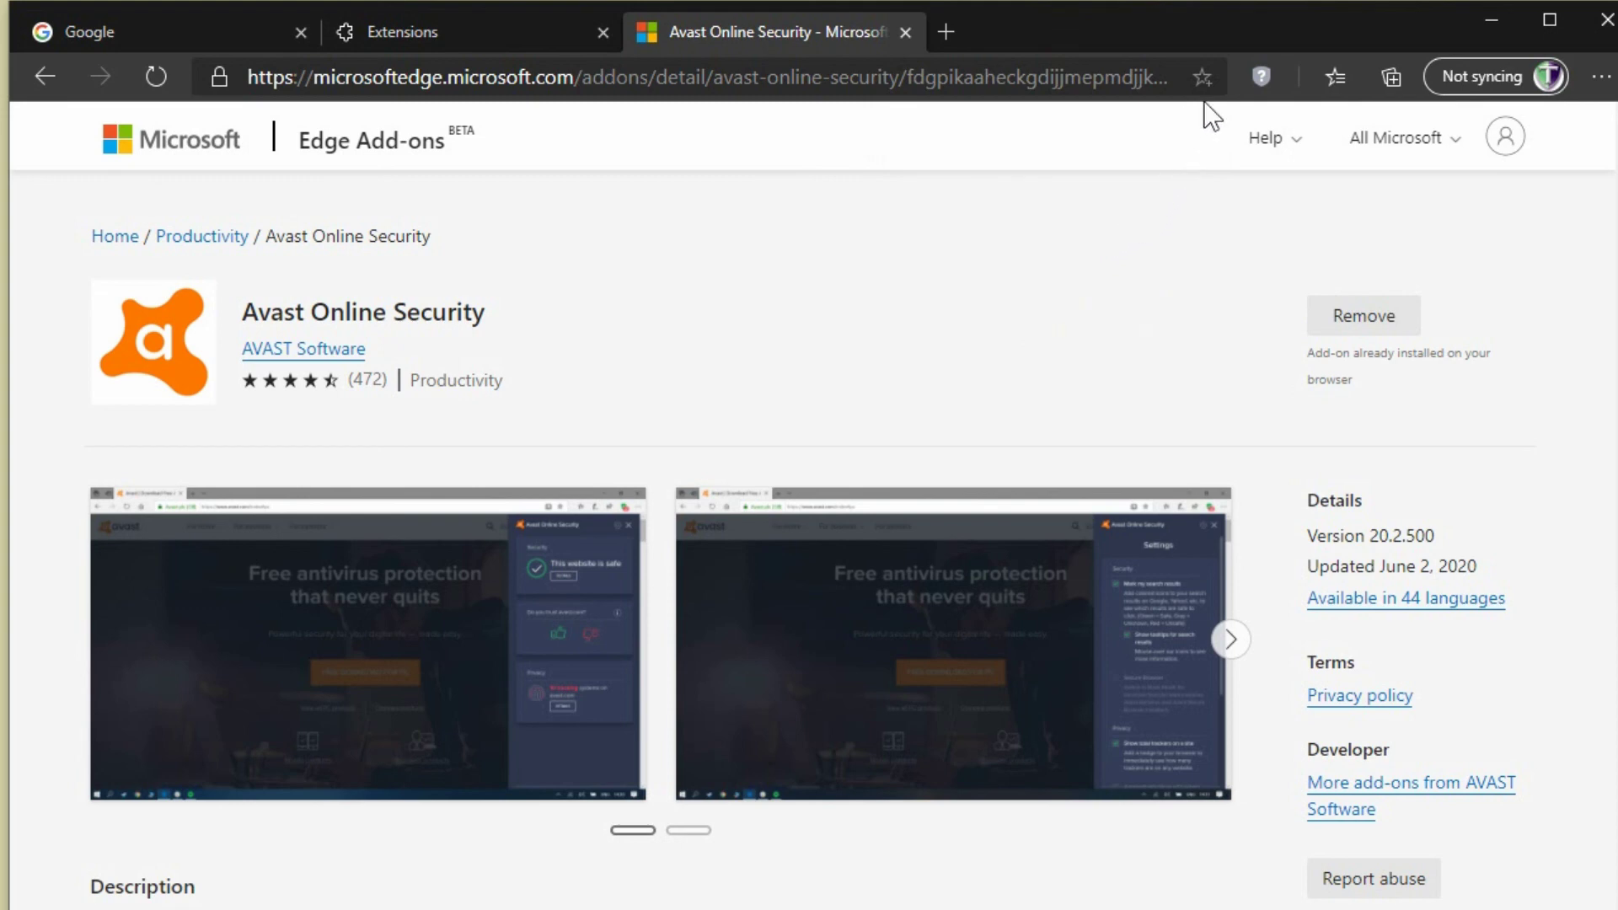
Search Google for 'twinbytes' and confirm Avast rates google.com safe with 0 trackers blocked.
left_click(1265, 64)
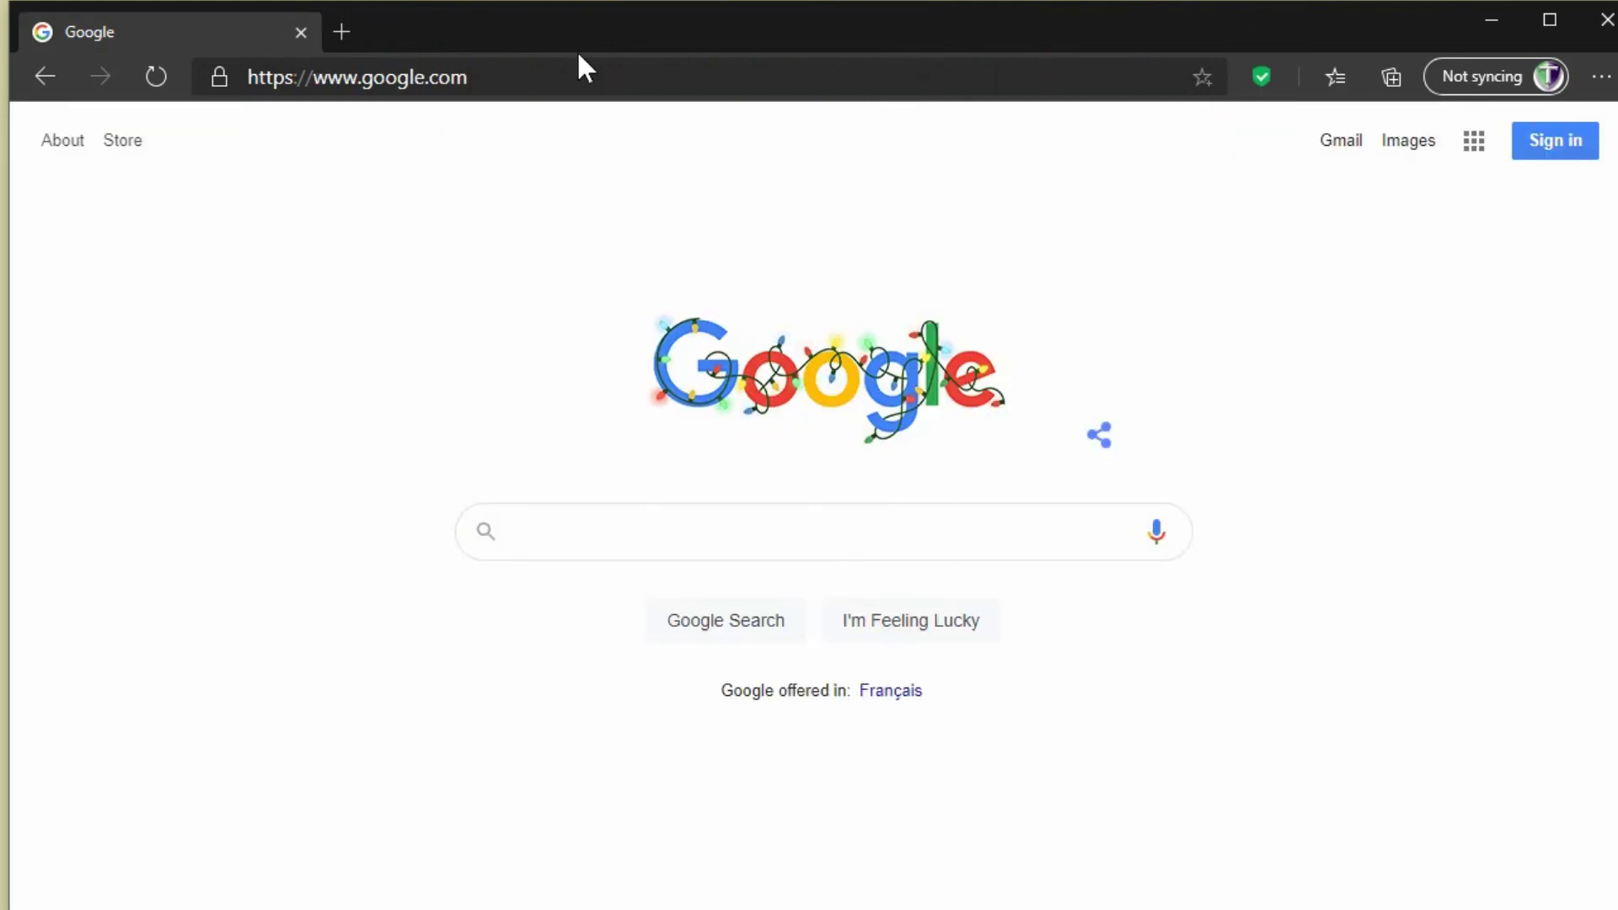
left_click(639, 538)
type("twinbytes")
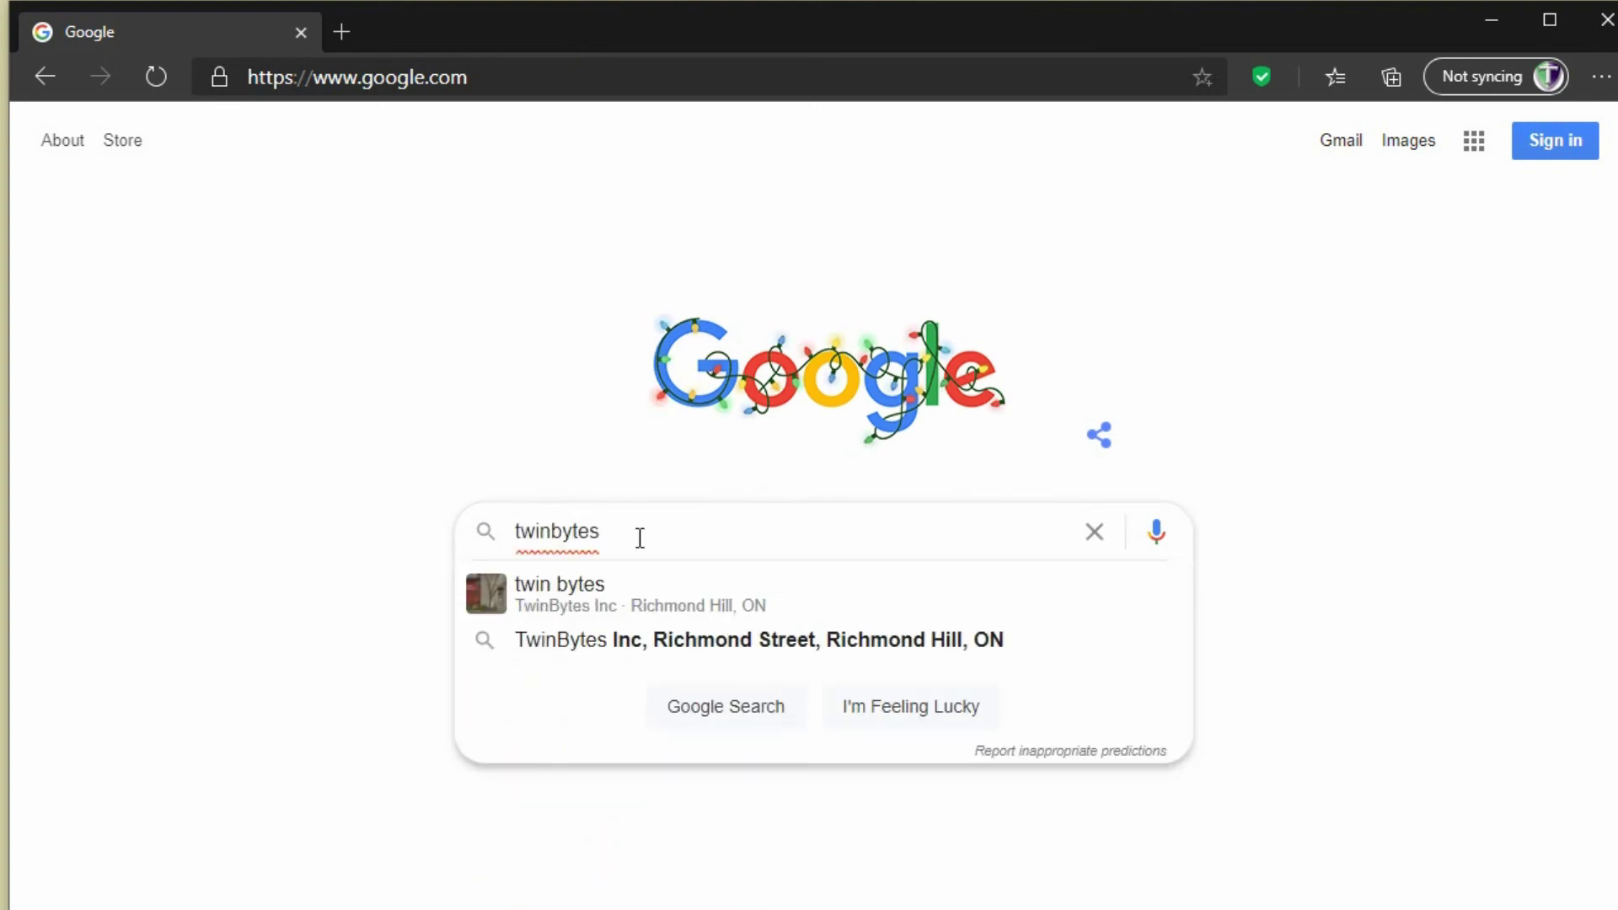
key("Return")
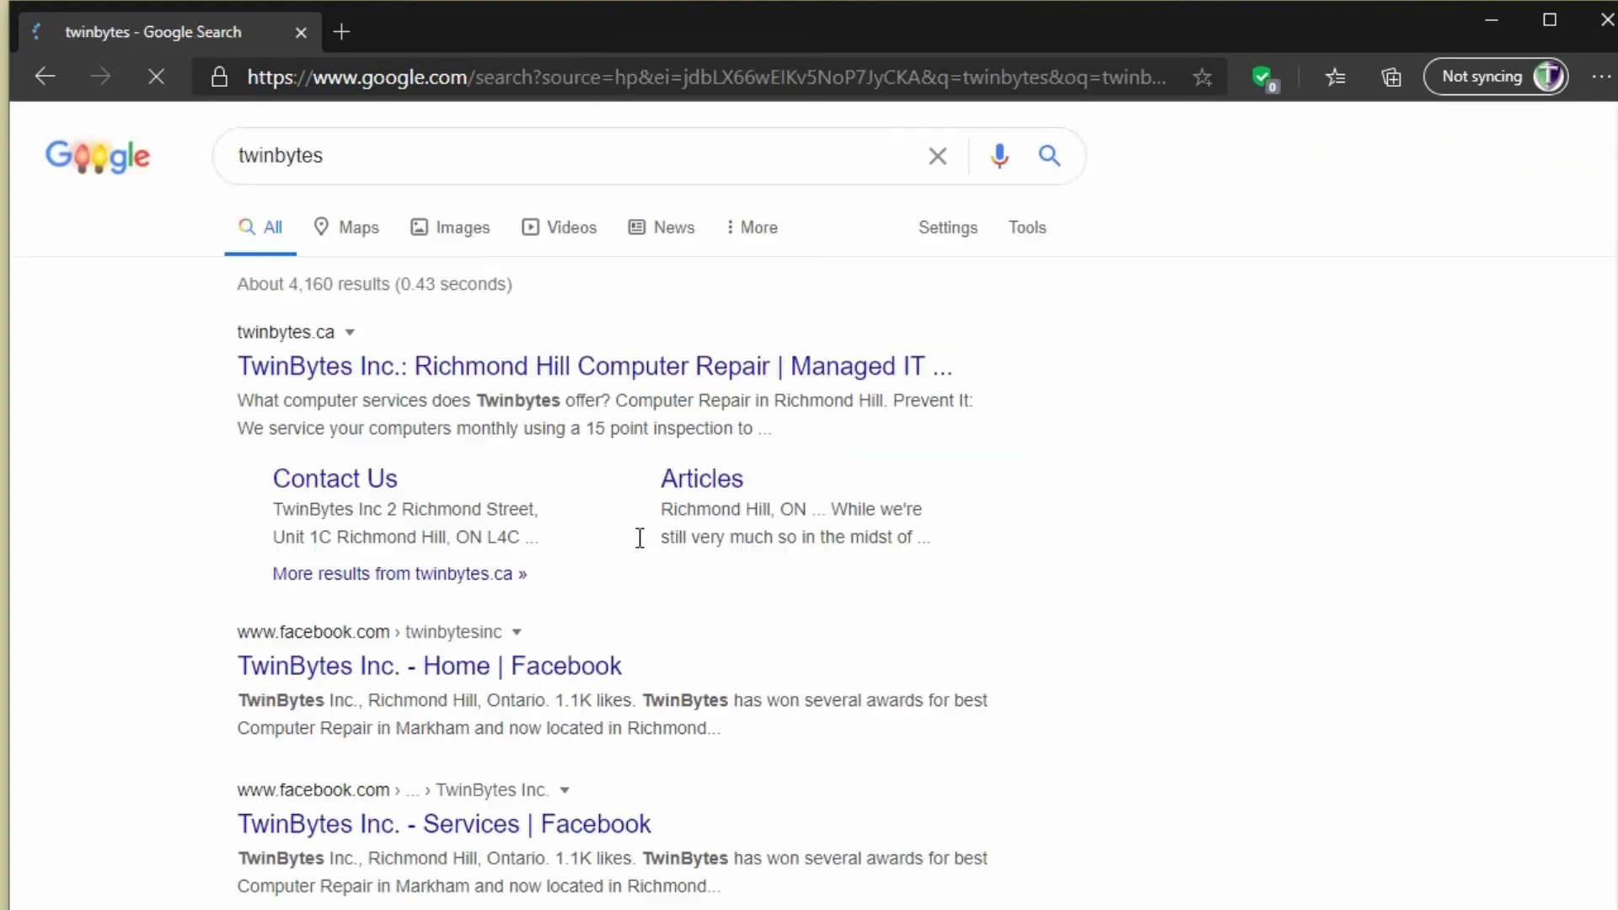
left_click(1254, 77)
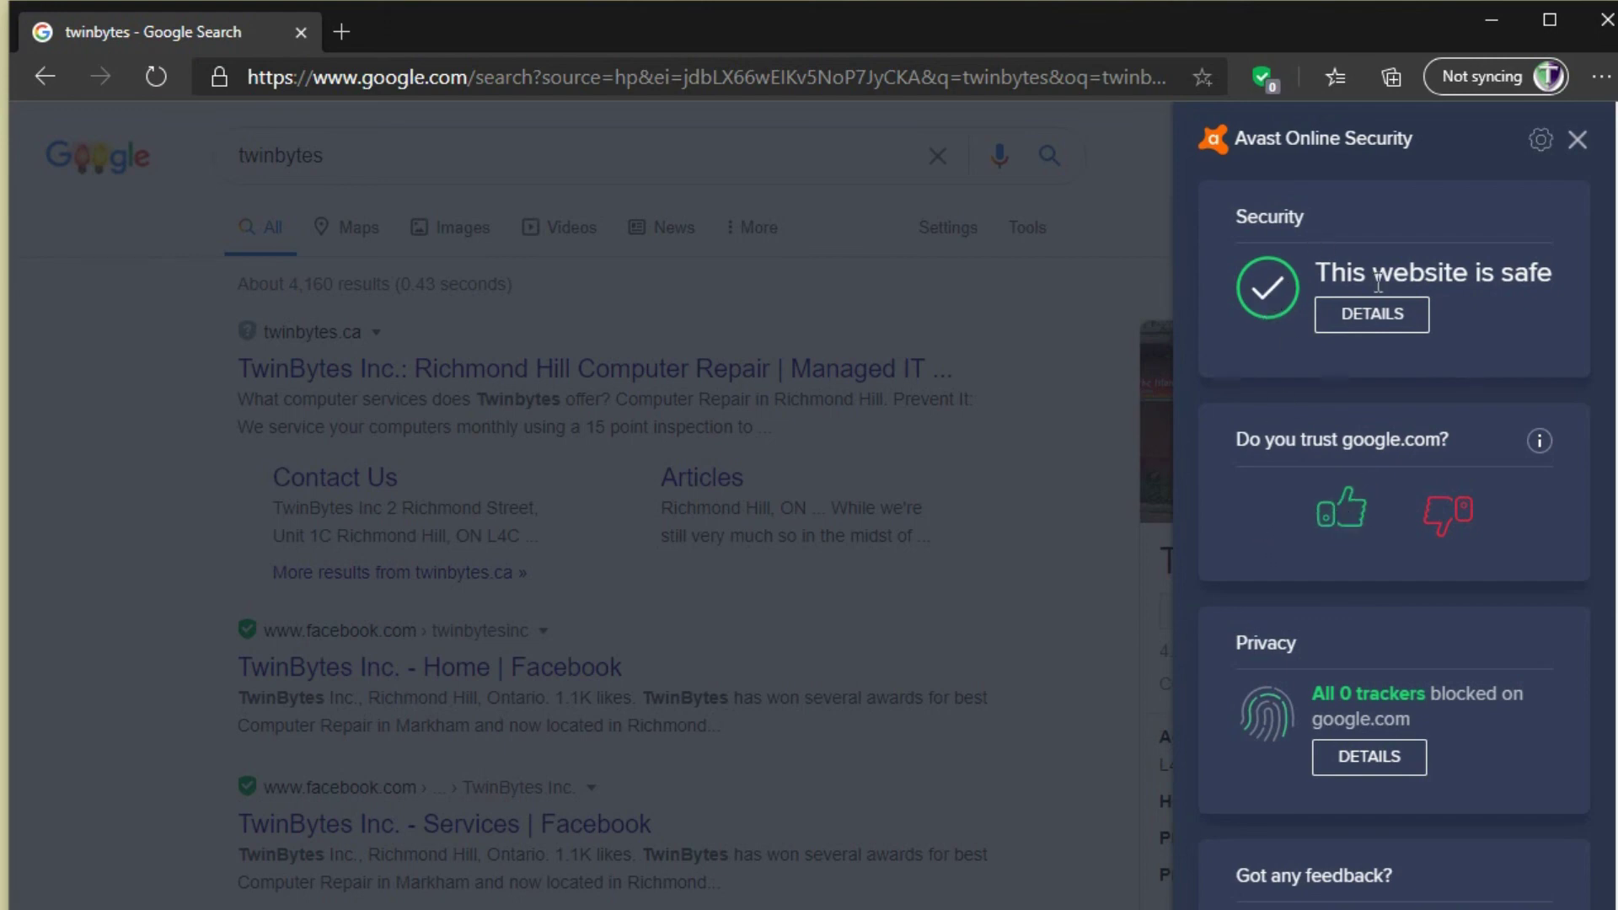
left_click(1577, 140)
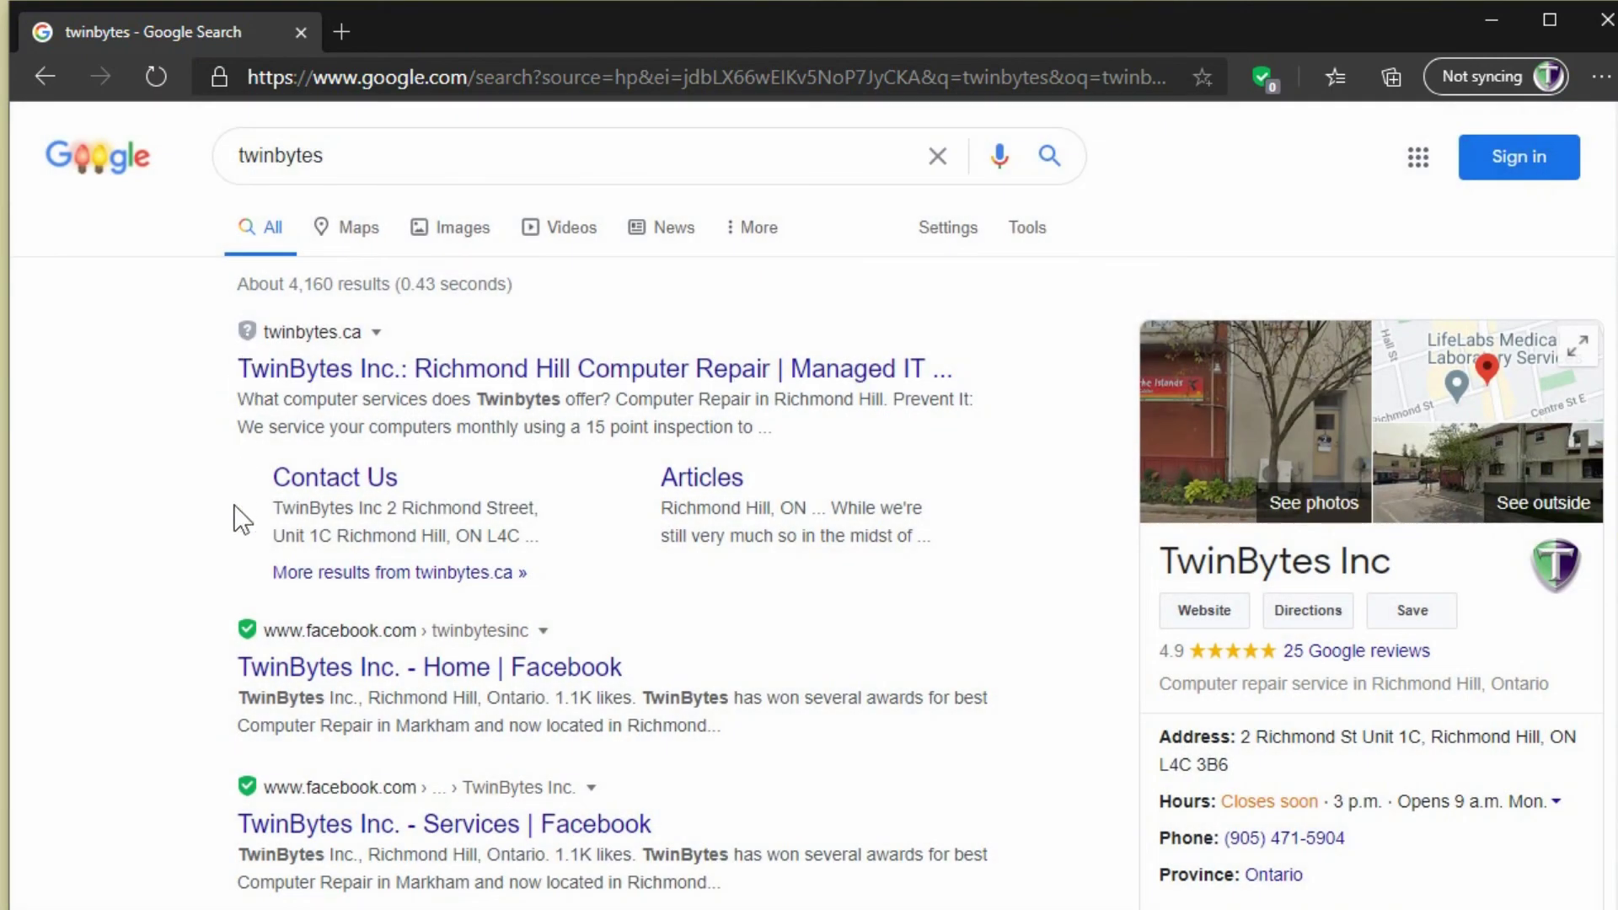